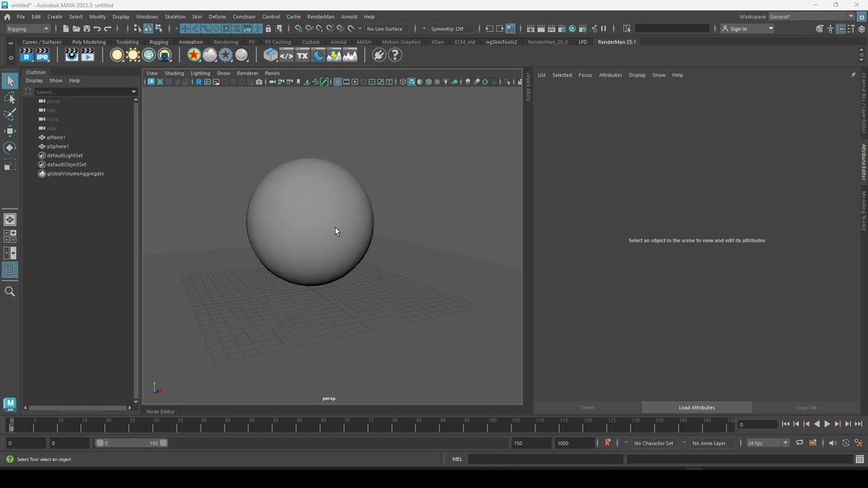
Add a PxrRectLight to the scene beside the sphere
alt+drag(370, 192, 243, 248)
mouse_move(346, 270)
alt+mouse_down()
mouse_move(389, 256)
mouse_move(394, 269)
mouse_move(380, 264)
alt+mouse_up()
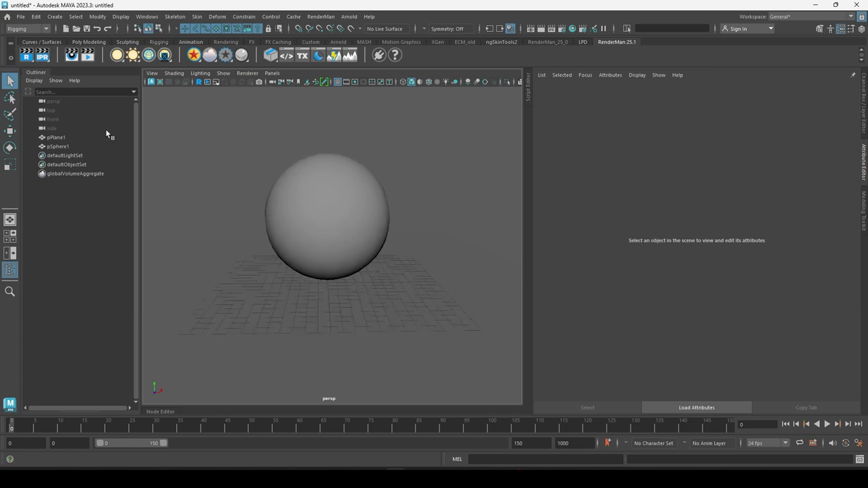
click(116, 55)
mouse_move(283, 210)
alt+mouse_down()
mouse_move(357, 304)
mouse_move(376, 310)
alt+mouse_up()
Place the rect light above-right of the sphere, angled at it, and start the live RenderMan render
key(e)
key(w)
key(minus)
key(minus)
key(minus)
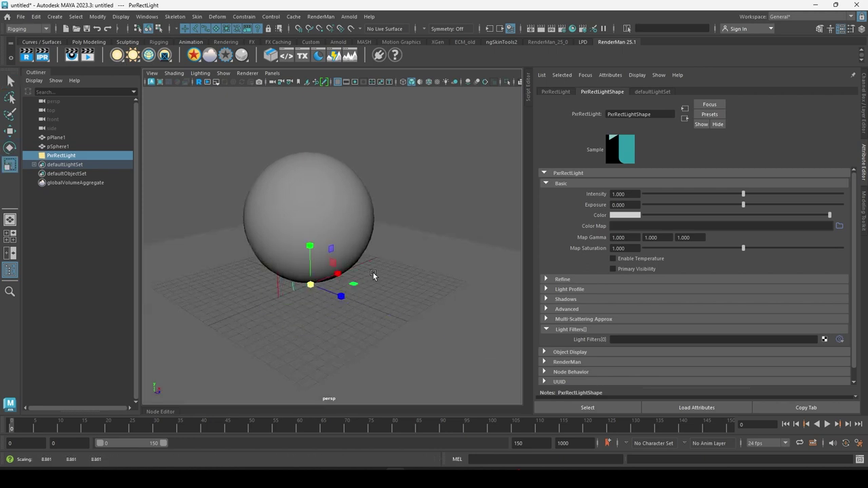
key(minus)
mouse_move(354, 301)
mouse_down()
mouse_move(468, 314)
mouse_move(478, 157)
mouse_move(465, 167)
mouse_up()
key(e)
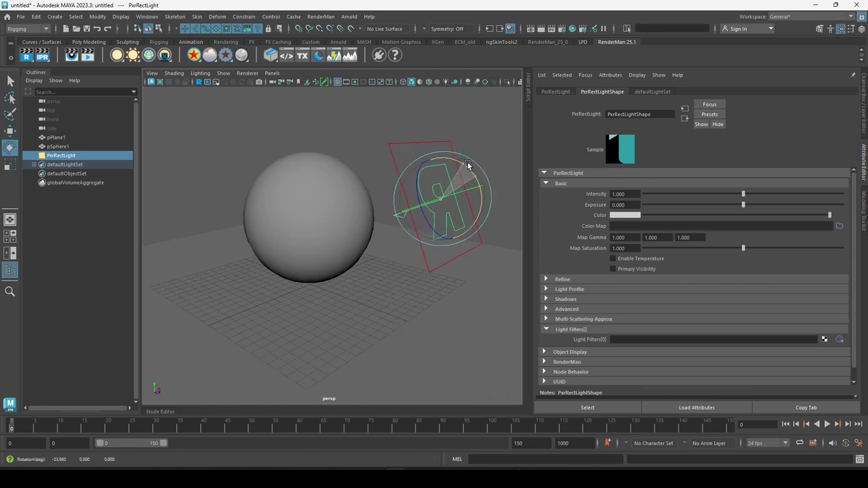
key(w)
drag(443, 194, 466, 156)
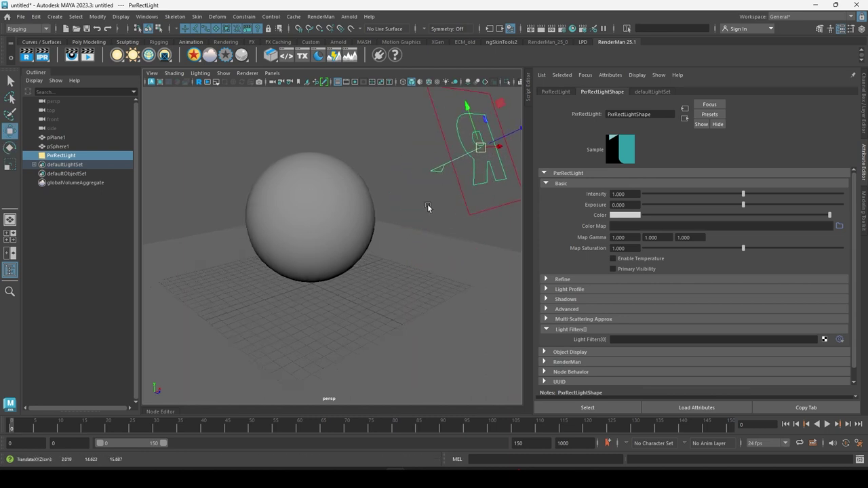
alt+drag(428, 208, 380, 203)
click(199, 82)
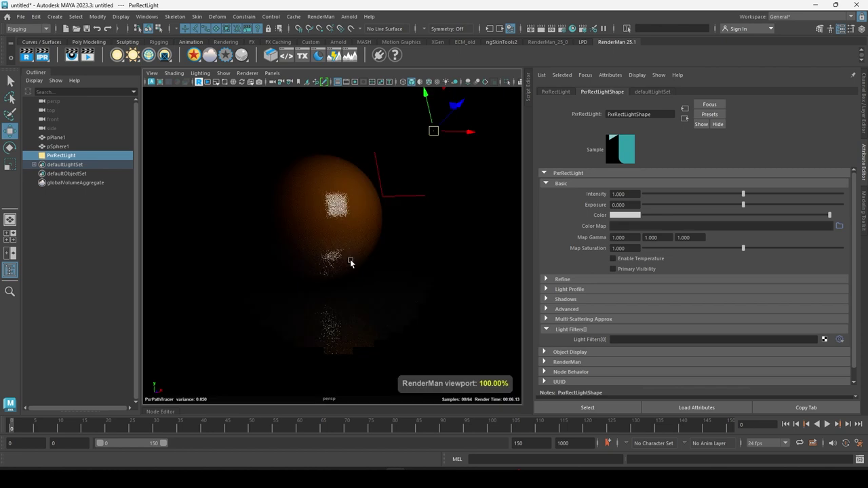
Undo the last light move, set the PxrRectLight Exposure to 5, then deselect it
key(ctrl+z)
click(618, 205)
text(5)
key(Return)
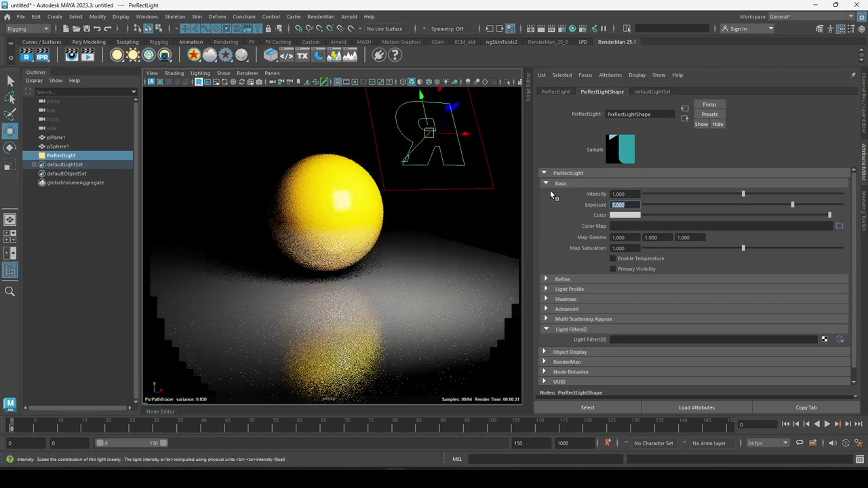
alt+drag(350, 301, 324, 125)
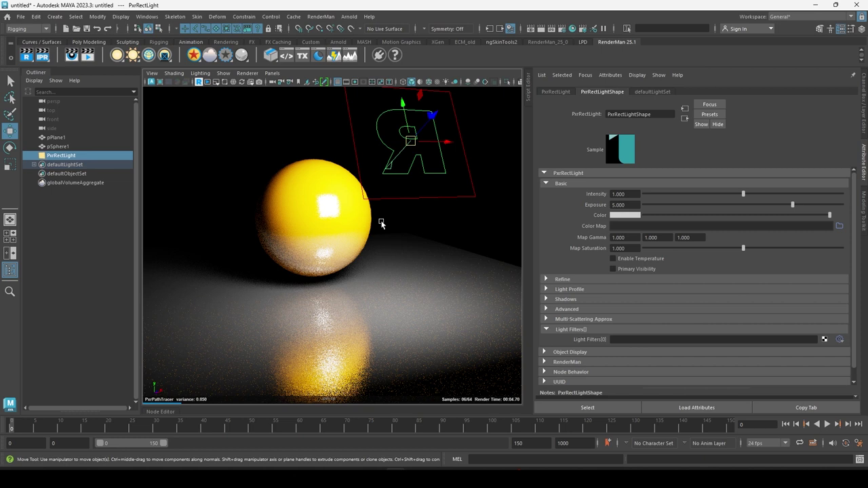
click(94, 288)
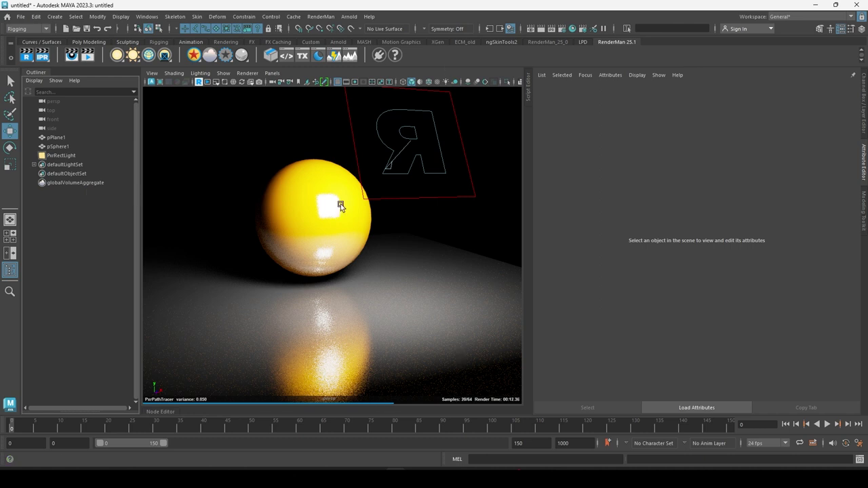
In the Light-Centric Light Linking editor, unlink pSphere1 from PxrRectLight, leaving only pPlane1
click(140, 17)
mouse_move(173, 98)
mouse_move(269, 152)
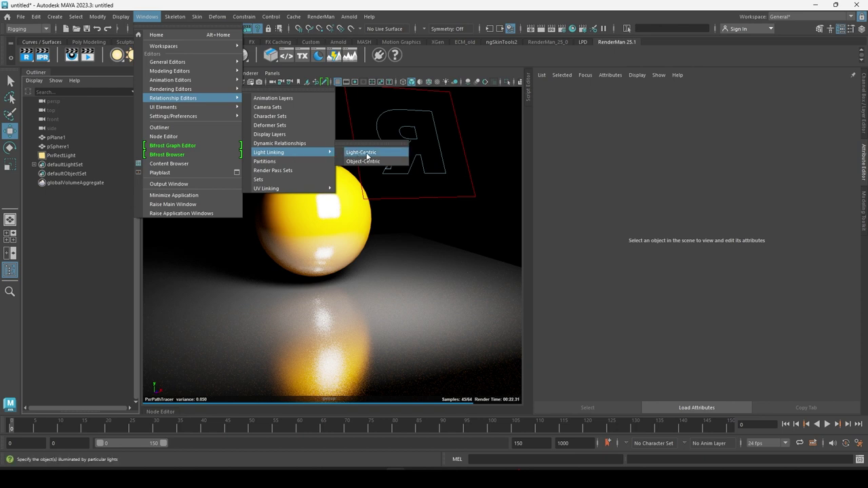
click(367, 157)
middle_drag(47, 353, 53, 386)
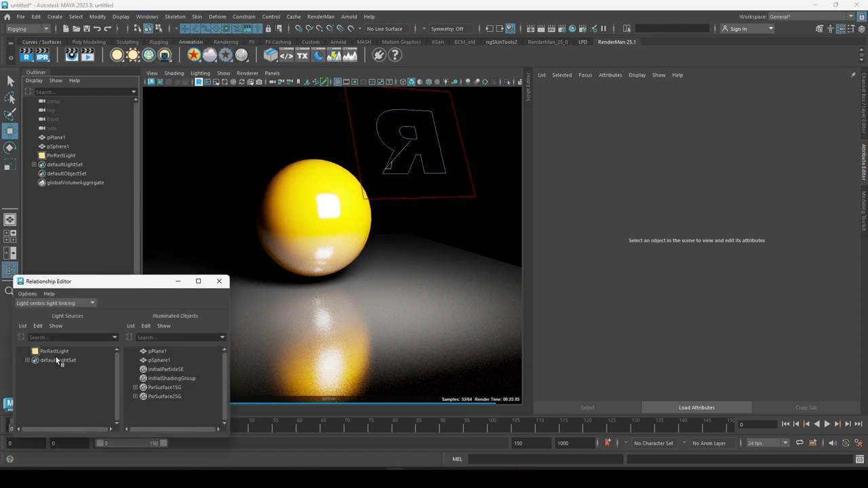
mouse_move(50, 352)
middle_down()
mouse_move(54, 399)
mouse_move(162, 372)
middle_up()
click(54, 352)
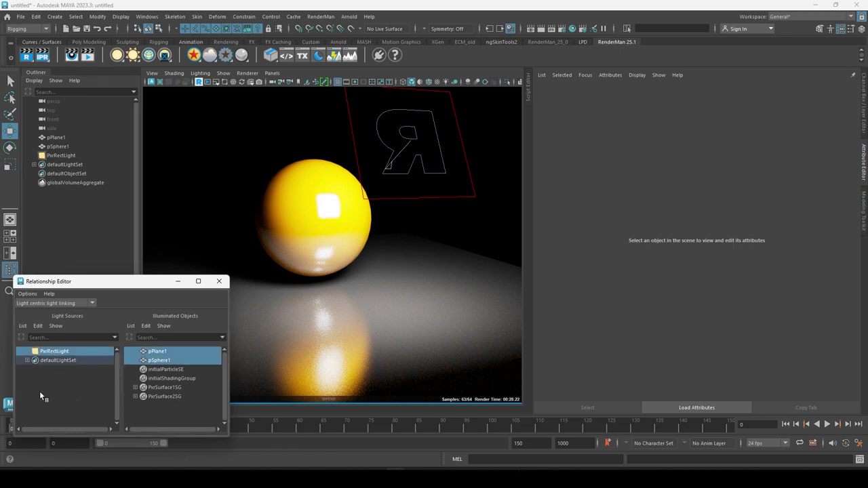
click(159, 360)
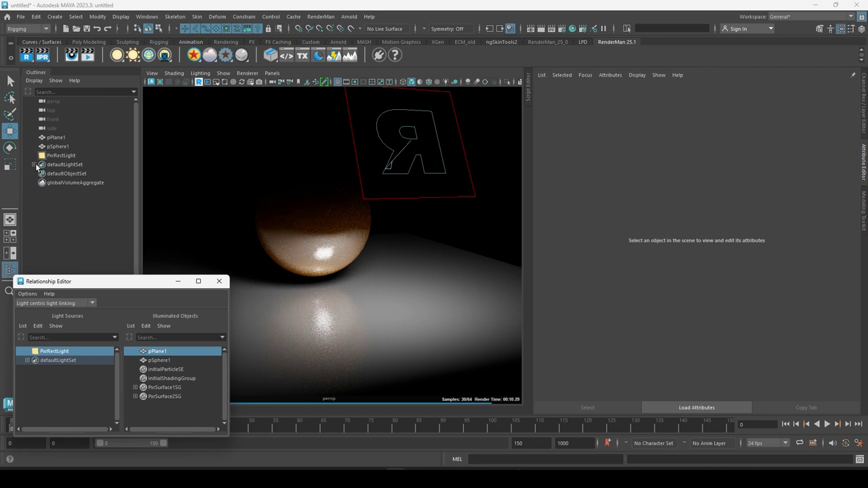
Set pPlane1's PxrSurface2 Primary Specular Face Color to black, adjust its diffuse colour, then reselect the rect light
click(437, 287)
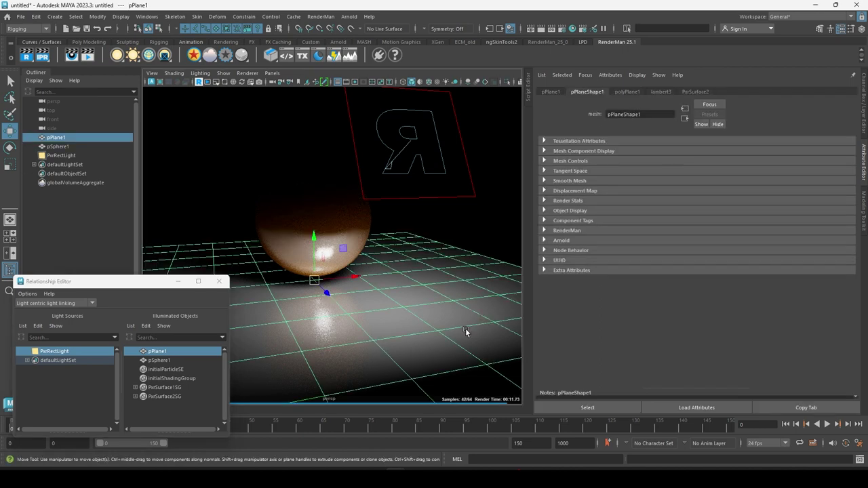
click(696, 92)
drag(706, 268, 644, 267)
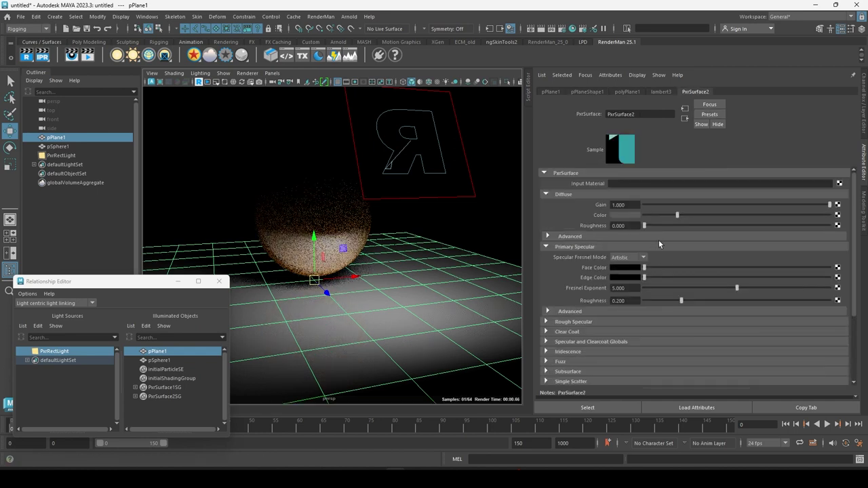
mouse_move(675, 215)
mouse_down()
mouse_move(634, 215)
mouse_move(689, 214)
mouse_up()
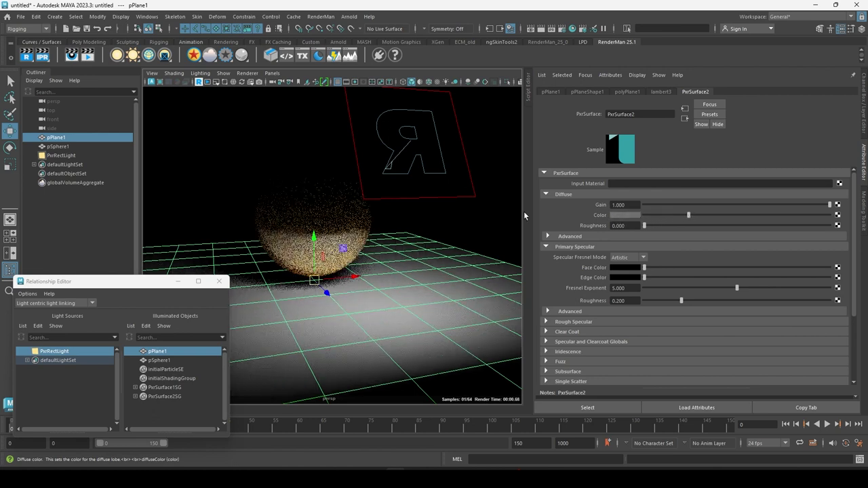
click(496, 214)
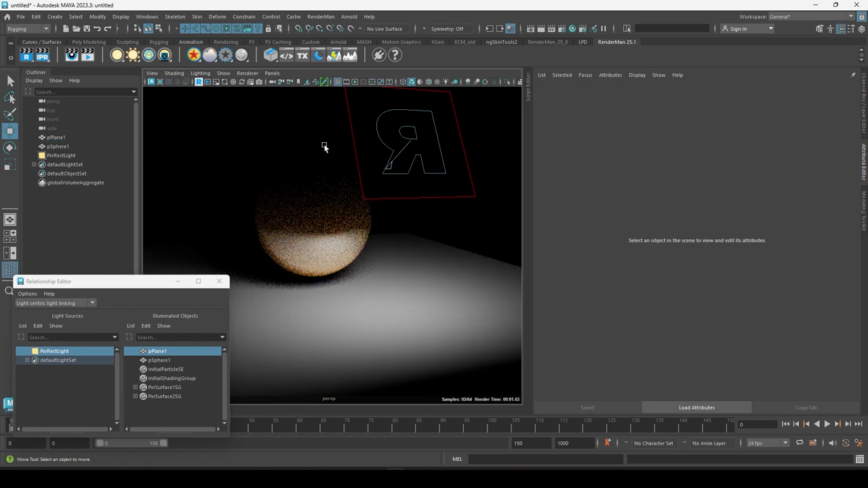
click(380, 199)
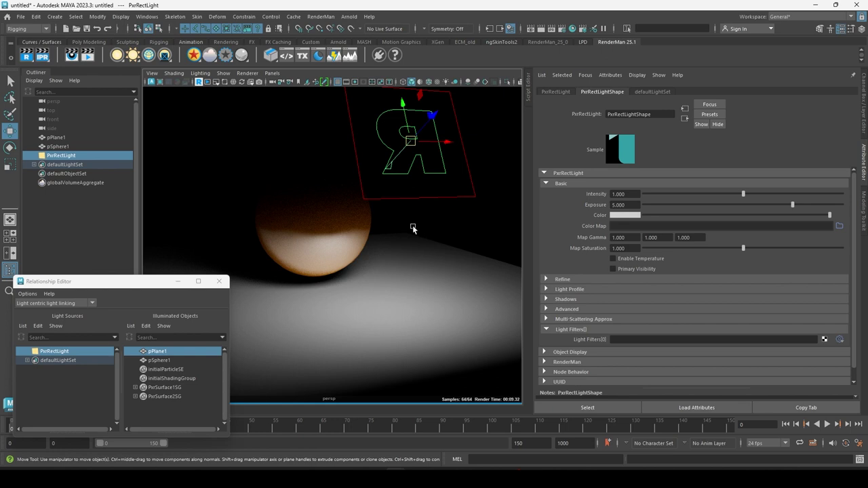
Stop the RenderMan viewport render and switch to the rigLight.ma Maya window
key(q)
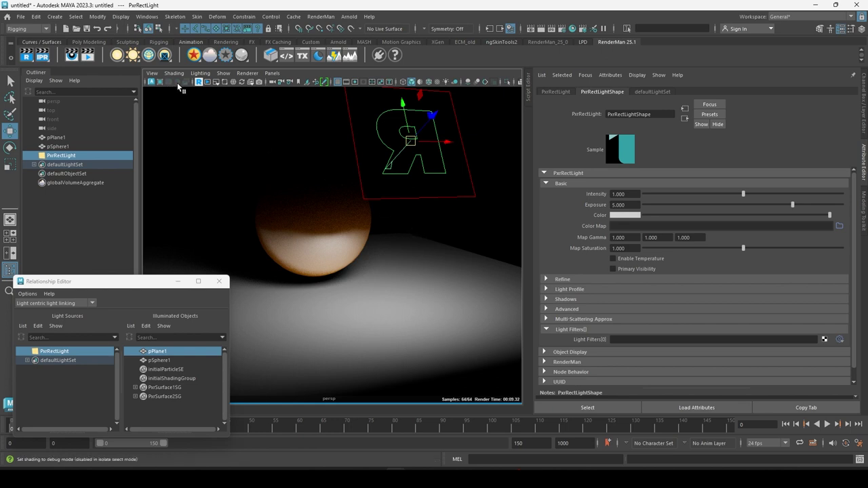
click(198, 81)
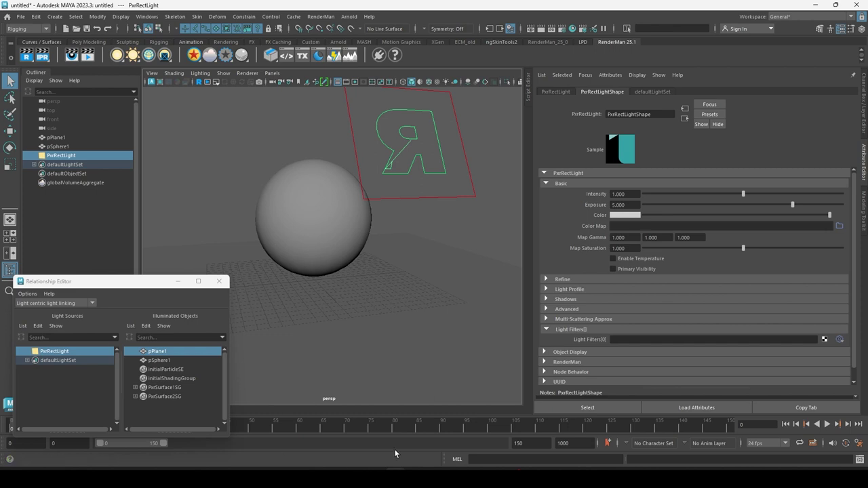
click(350, 434)
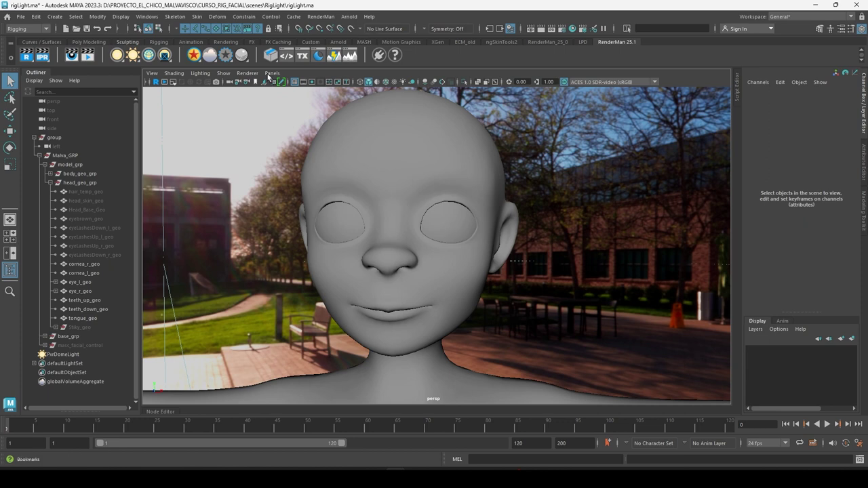
Frame the head scene, stop the live render, and add a PxrDiskLight
key(a)
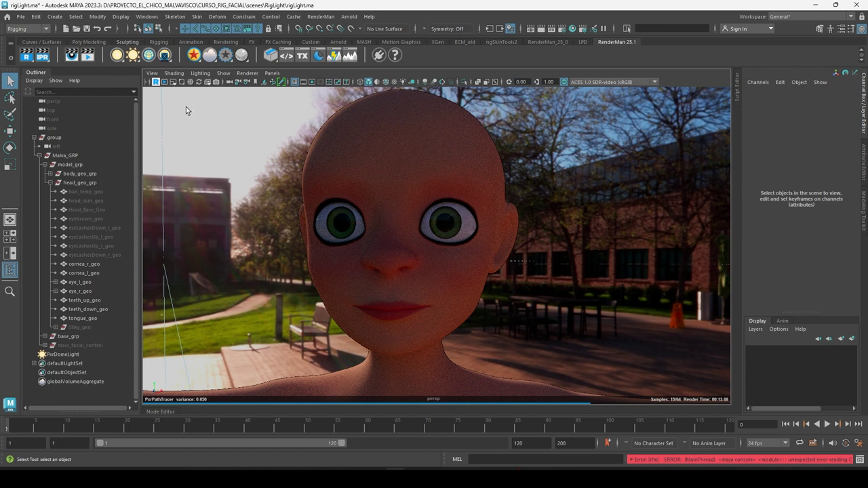
click(155, 82)
click(118, 54)
click(149, 65)
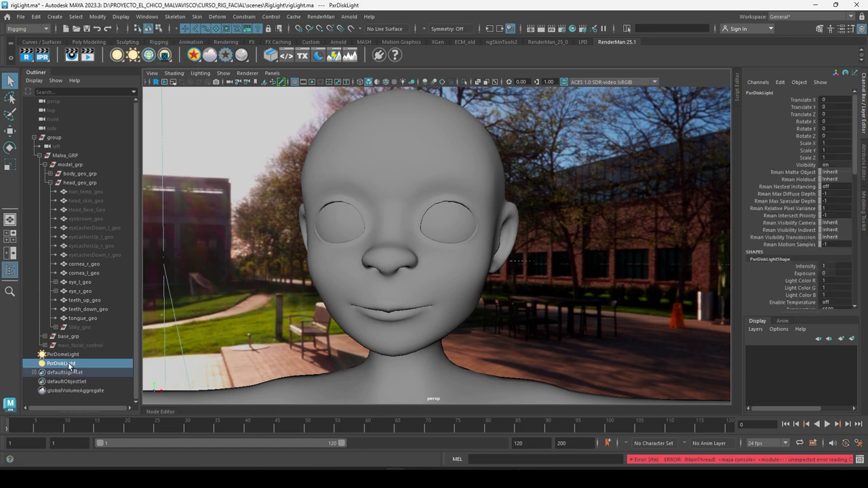
Scale the PxrDiskLight up to about 8.4 and raise it to head height in front of the face
alt+right_drag(540, 288, 397, 291)
mouse_move(398, 291)
alt+mouse_down()
mouse_move(452, 301)
mouse_move(411, 217)
mouse_move(424, 264)
alt+mouse_up()
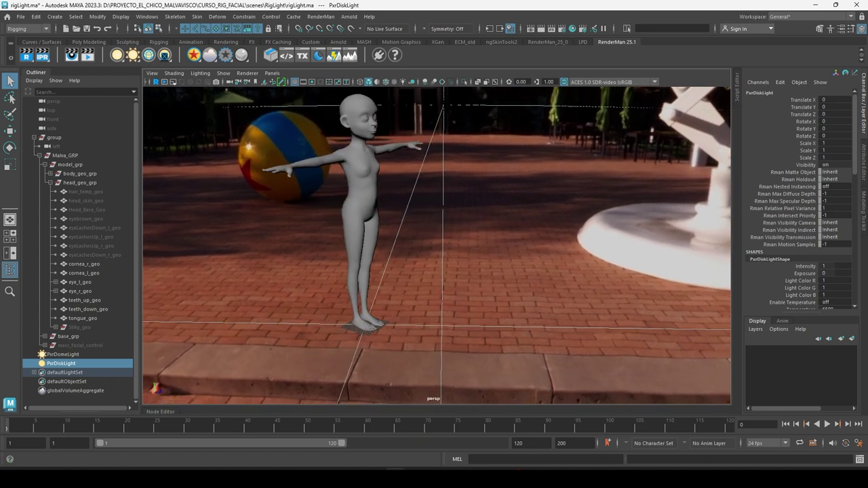
key(r)
drag(367, 324, 387, 324)
key(w)
drag(364, 287, 372, 76)
alt+middle_drag(372, 166, 375, 225)
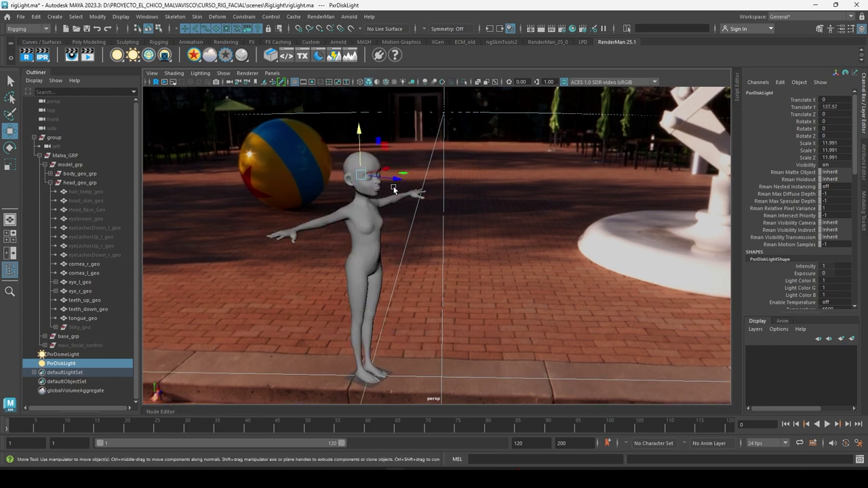
mouse_move(405, 187)
mouse_down()
mouse_move(432, 186)
mouse_move(392, 218)
mouse_move(426, 192)
mouse_up()
Move the disk light to the face's screen-right side and restart the live RenderMan render
alt+right_drag(426, 193, 582, 249)
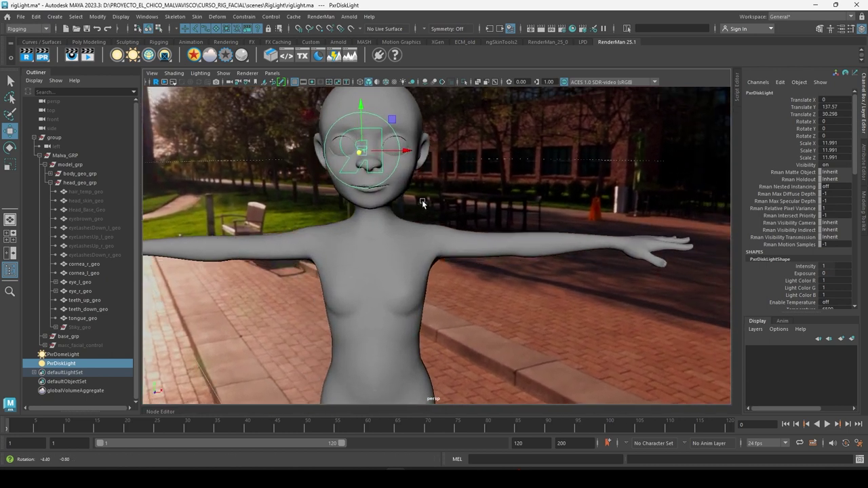
mouse_move(411, 154)
mouse_down()
mouse_move(434, 152)
mouse_move(453, 274)
mouse_move(181, 91)
mouse_up()
scroll(416, 266, up, 3)
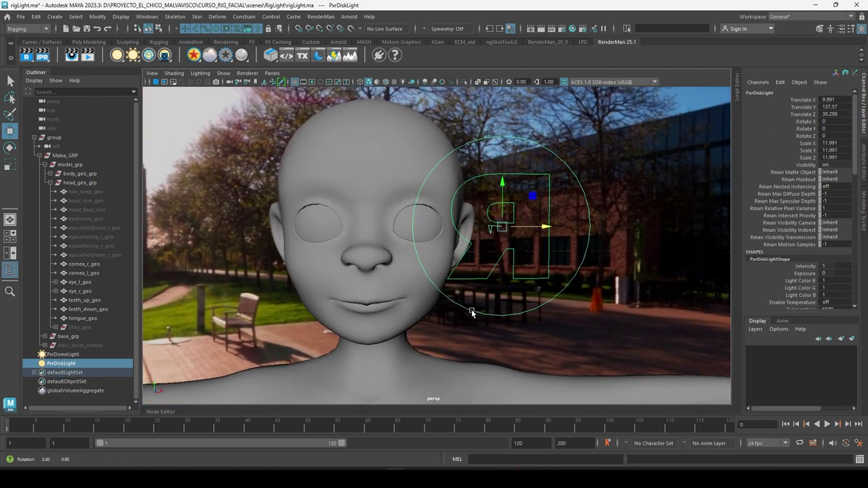
click(155, 82)
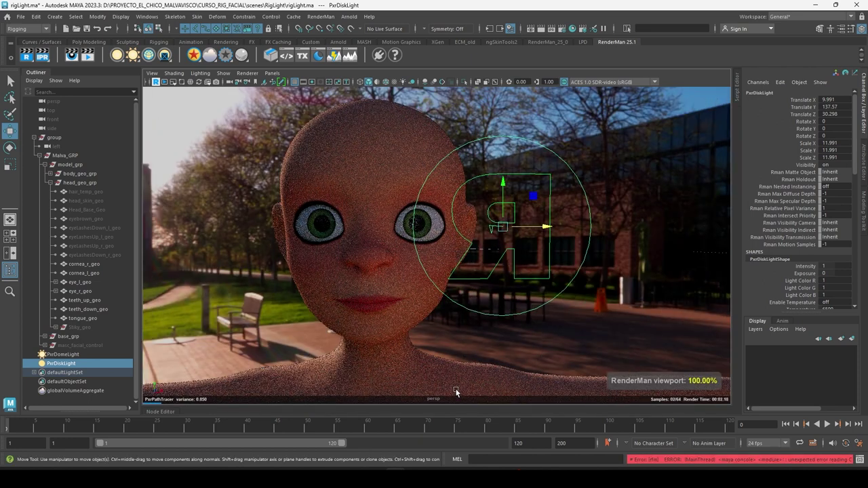
mouse_move(502, 227)
mouse_down()
mouse_move(597, 150)
mouse_move(628, 152)
mouse_up()
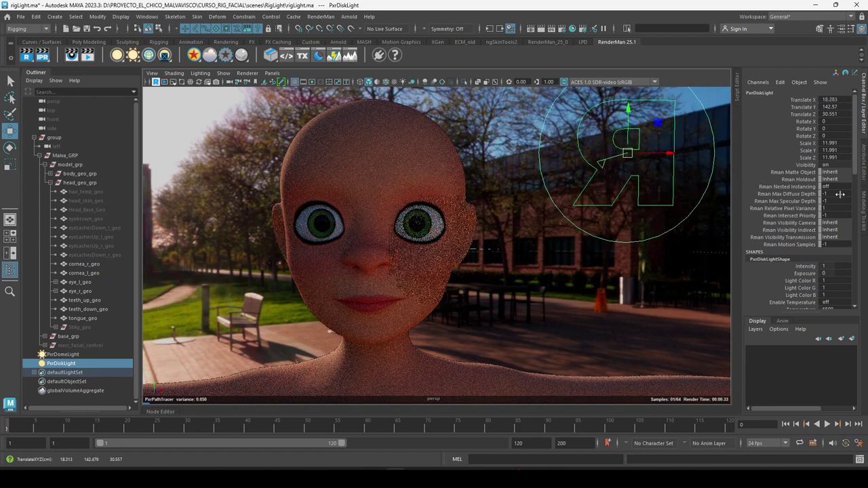
Set the PxrDiskLight Exposure to 5 in the Attribute Editor
click(864, 167)
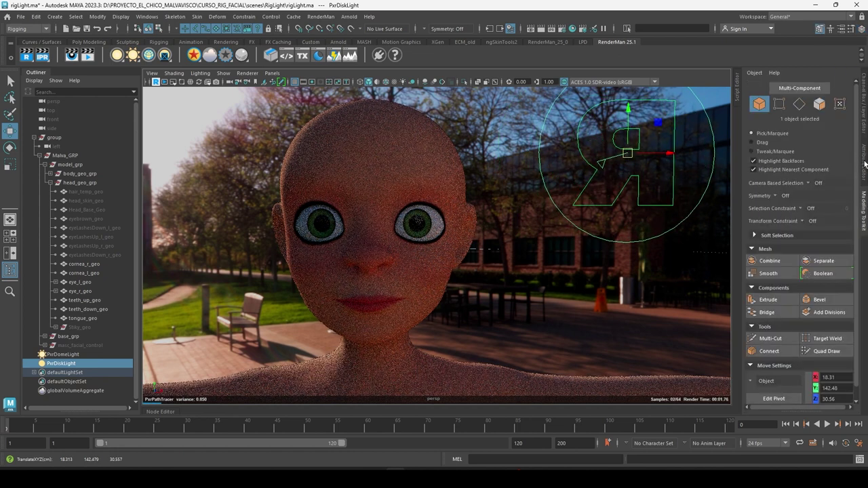
key(Tab)
text(5)
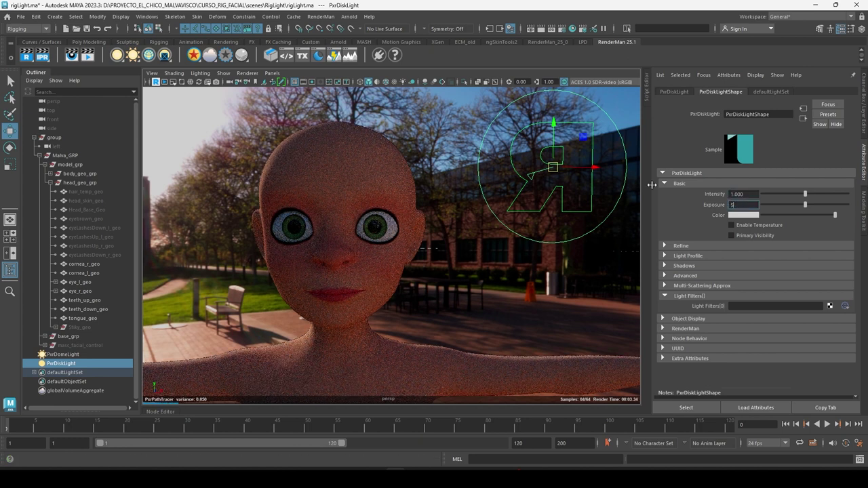
key(Return)
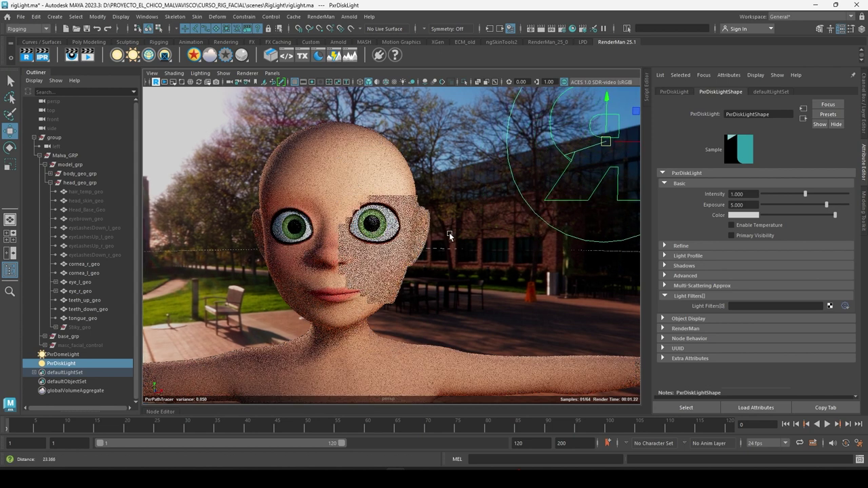
scroll(343, 136, up, 3)
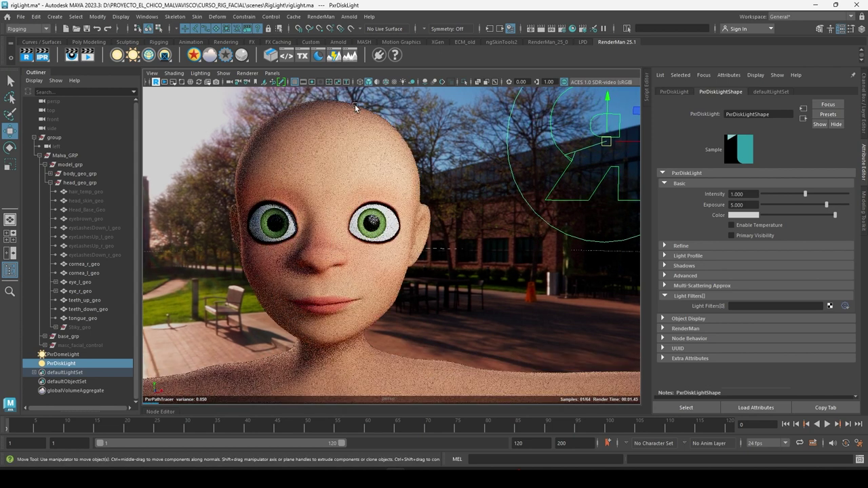
scroll(402, 282, up, 1)
scroll(402, 282, up, 1)
scroll(402, 281, up, 1)
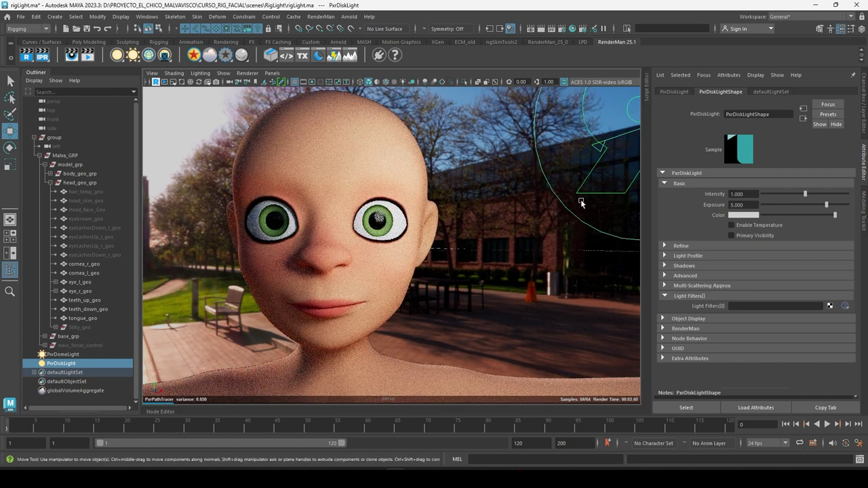
Enlarge the disk light and set its Intensity to 5
key(r)
drag(604, 146, 530, 170)
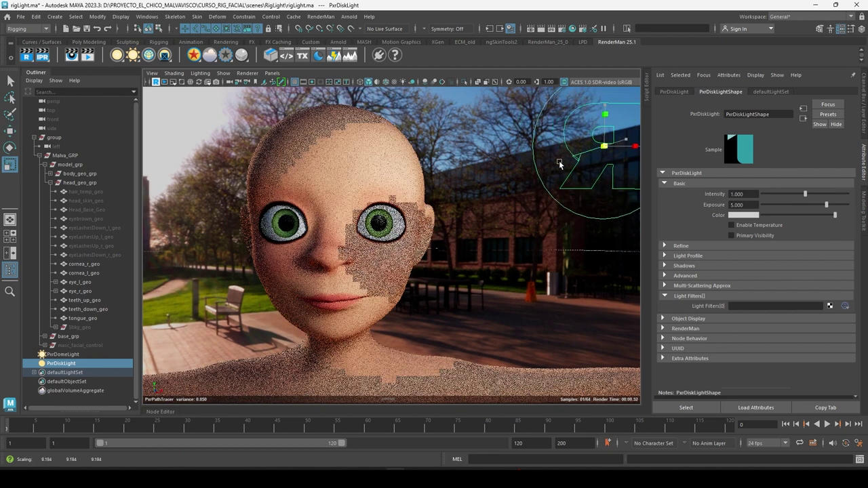
alt+drag(519, 233, 406, 248)
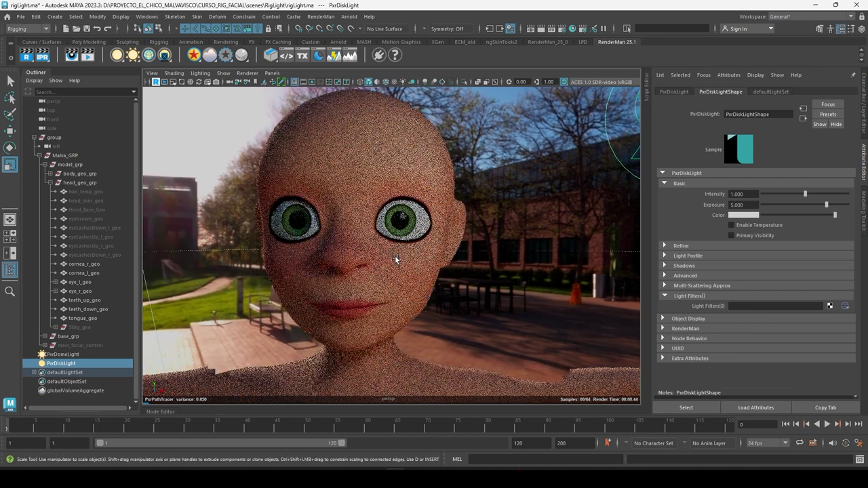
click(739, 194)
text(5)
key(Return)
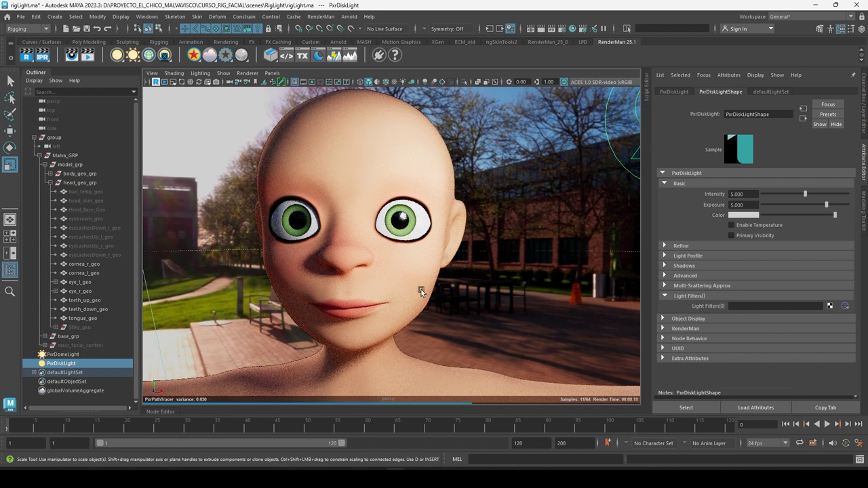
Select the cornea_l_geo mesh and stop the interactive render
key(w)
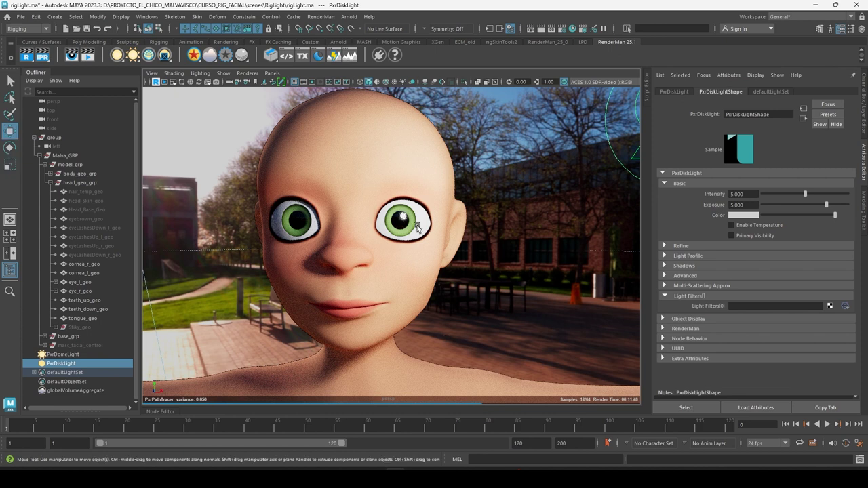
click(417, 227)
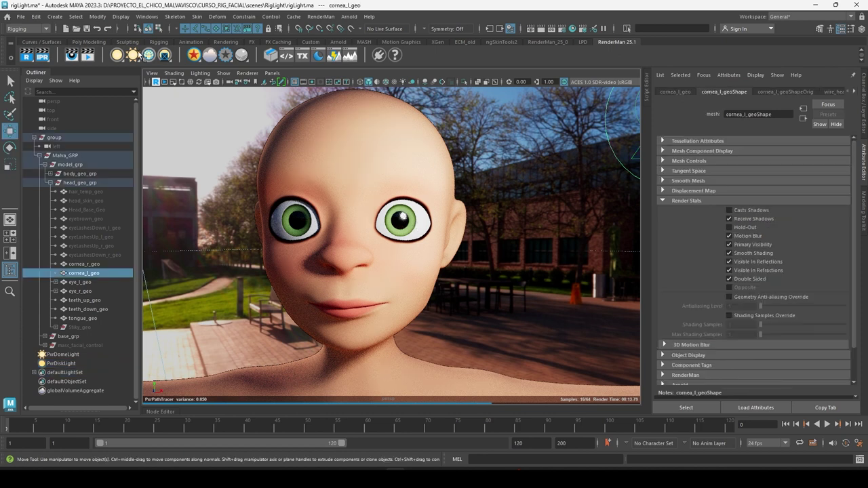
click(157, 82)
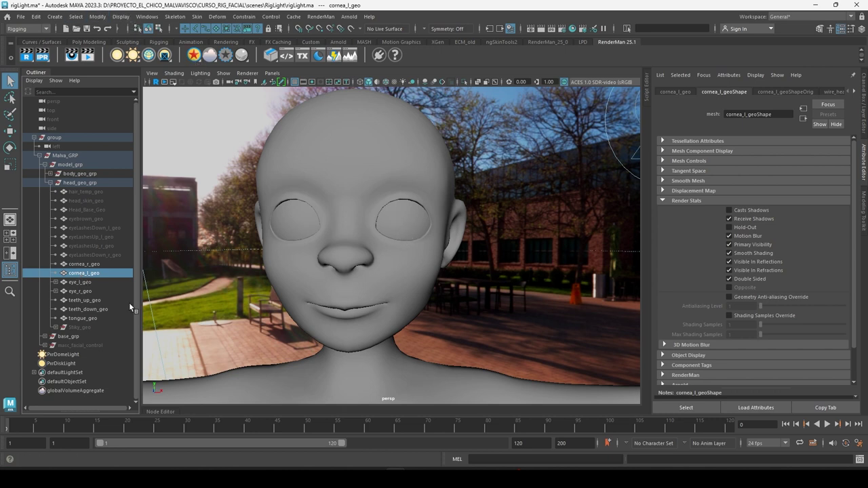
In the Outliner, rename PxrDiskLight to Pxr_l_lg, updating its shape to Pxr_l_lgShape
click(147, 17)
mouse_move(170, 80)
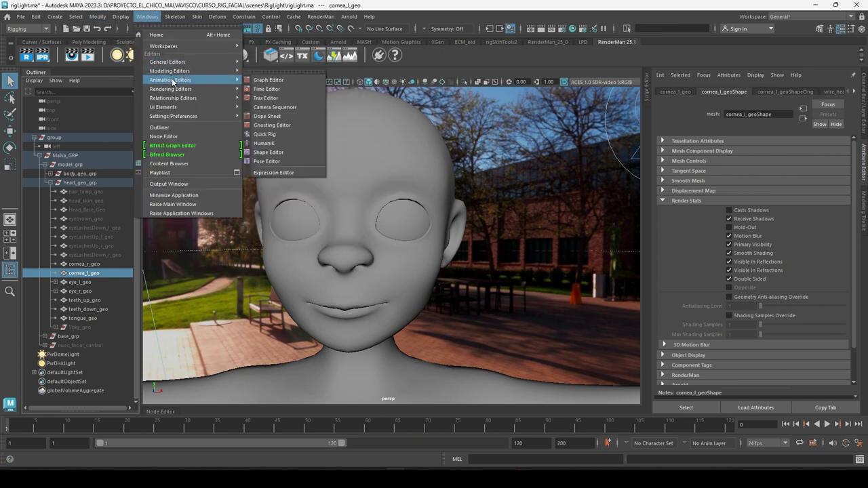
double_click(65, 364)
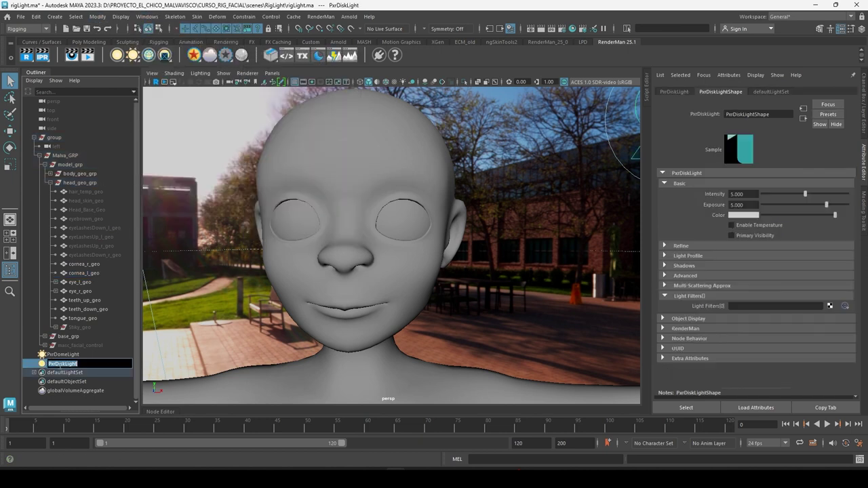
drag(57, 365, 120, 365)
text(_l)
text(g)
key(Return)
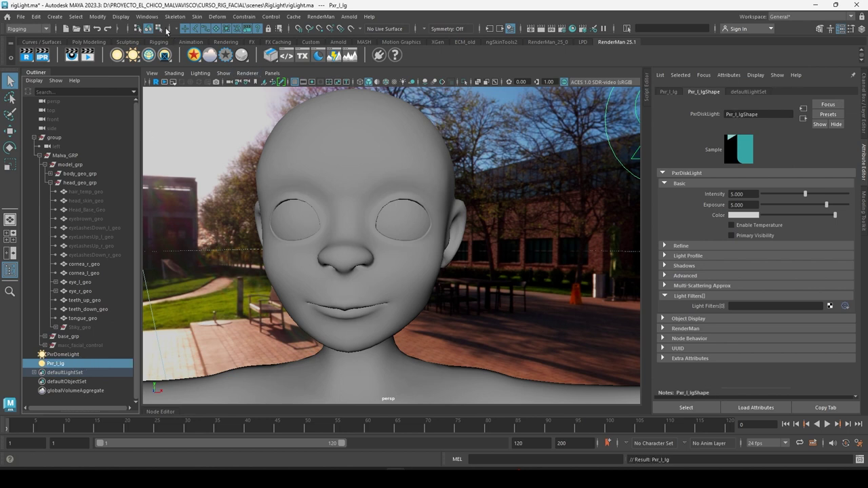
click(147, 16)
mouse_move(173, 98)
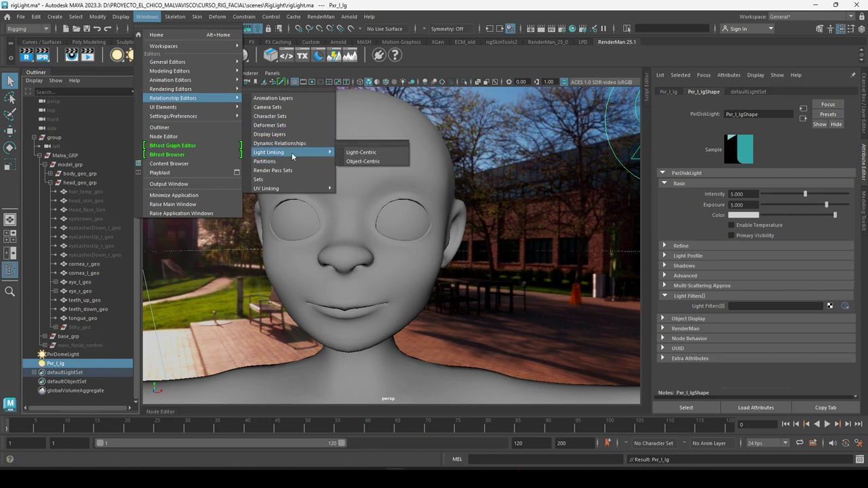
Select Pxr_l_lg in Light-Centric Light Linking and expand Malva_GRP down to head_geo_grp
click(359, 149)
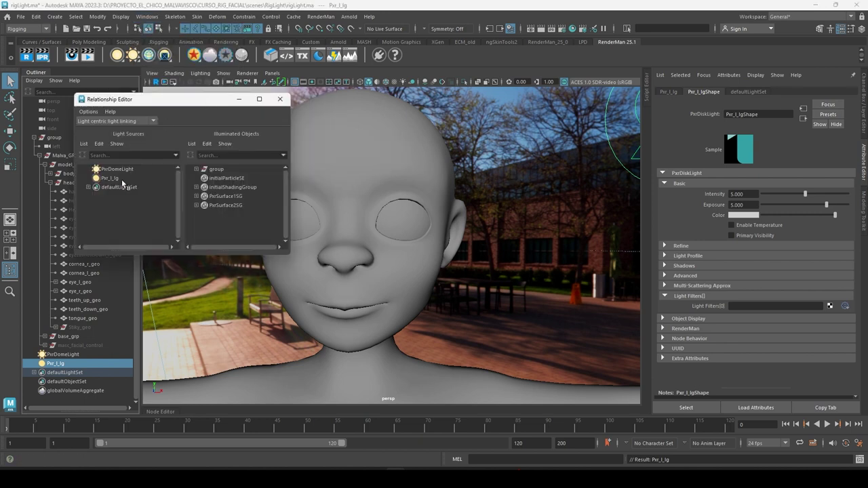
click(112, 179)
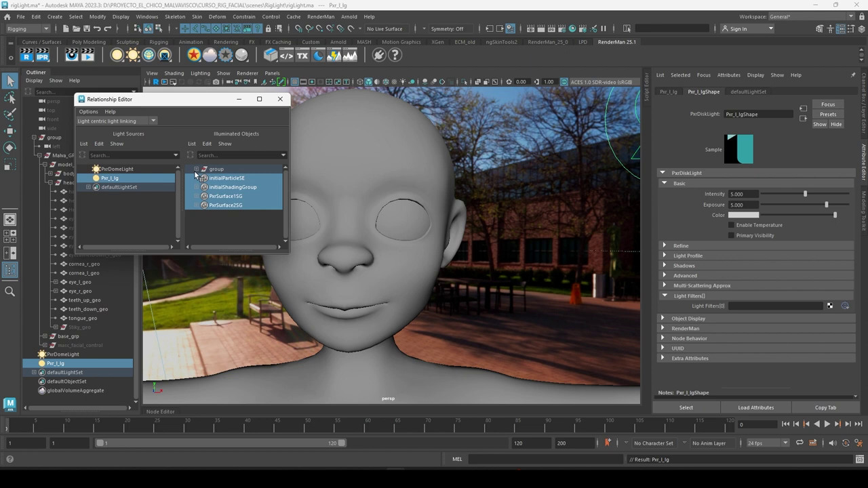
click(196, 169)
click(200, 179)
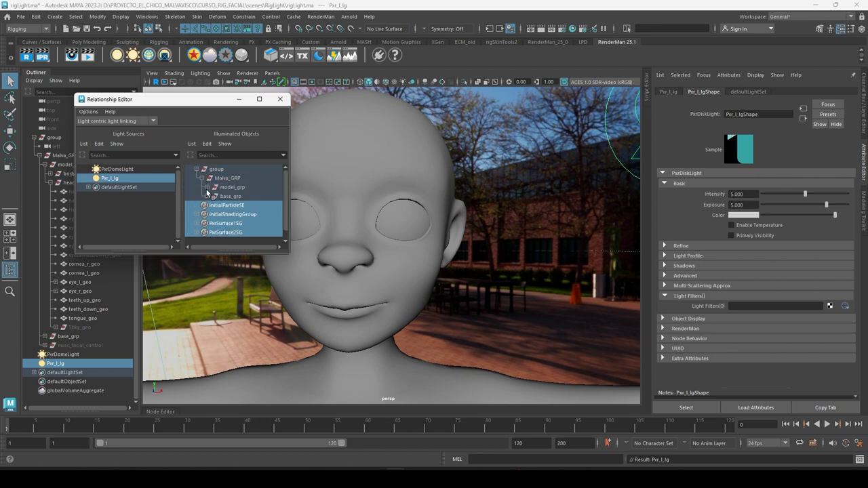
click(206, 188)
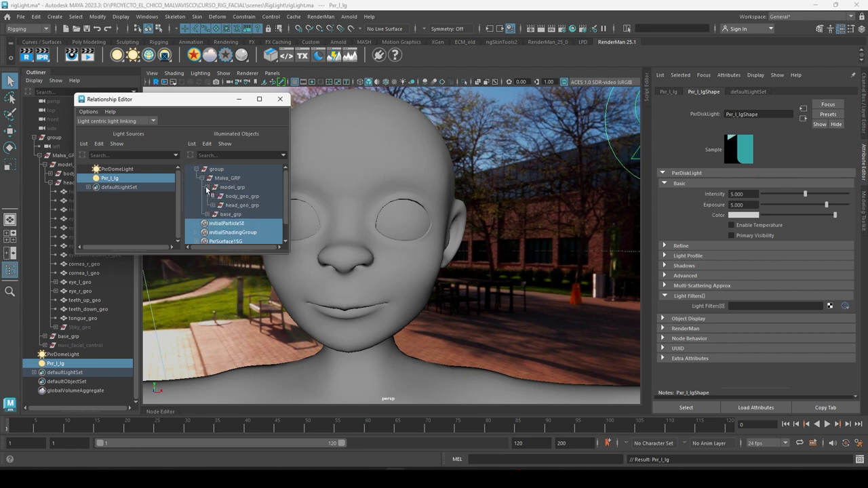
click(212, 205)
scroll(258, 219, down, 3)
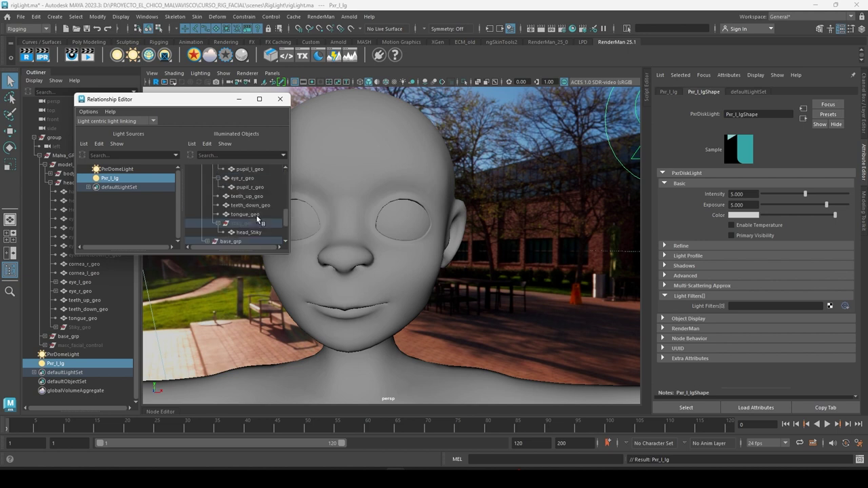
Link the face meshes to Pxr_l_lg, unlink cornea_l_geo, and close the editor
drag(291, 257, 377, 416)
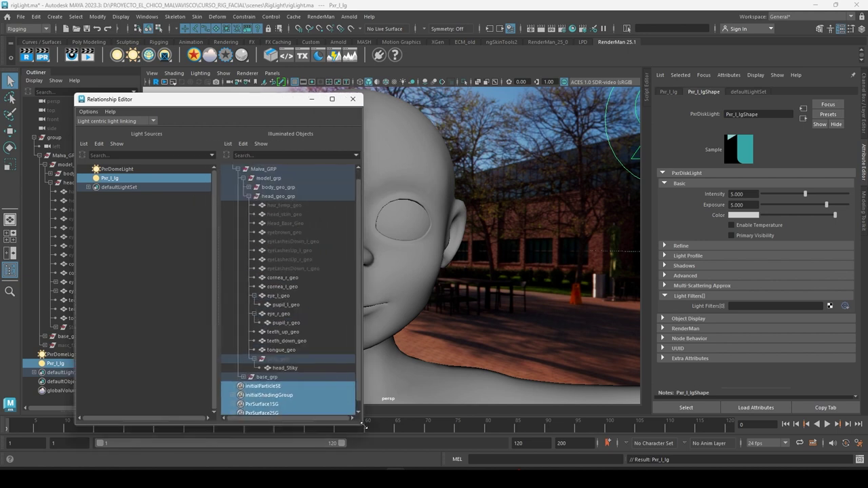
click(294, 282)
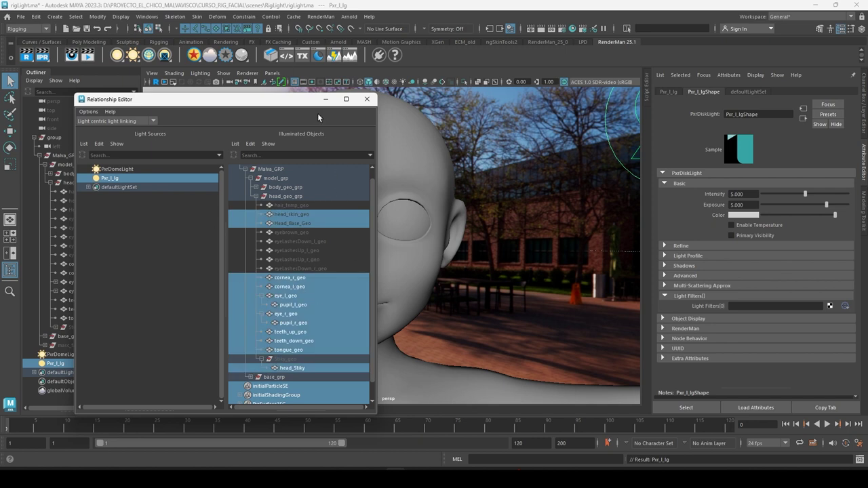
click(284, 286)
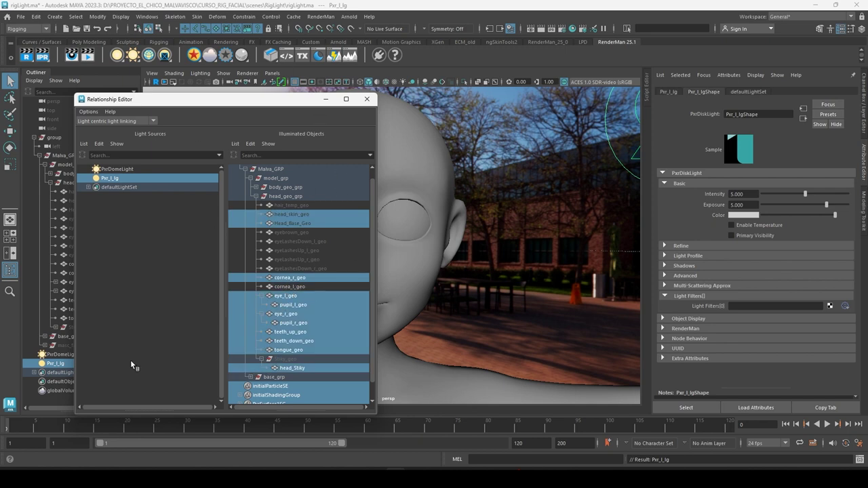
click(325, 101)
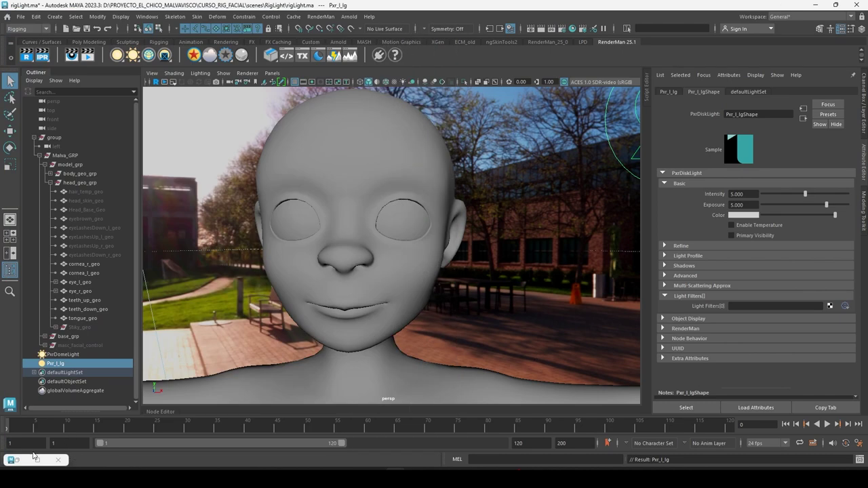
Reopen the light-linking editor and toggle Pxr_l_lg's links to cornea_l_geo and the hair group
click(39, 461)
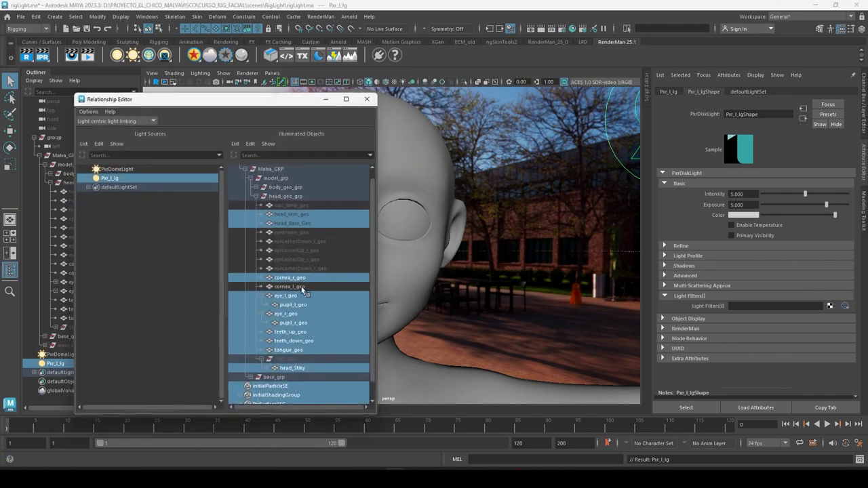
click(298, 286)
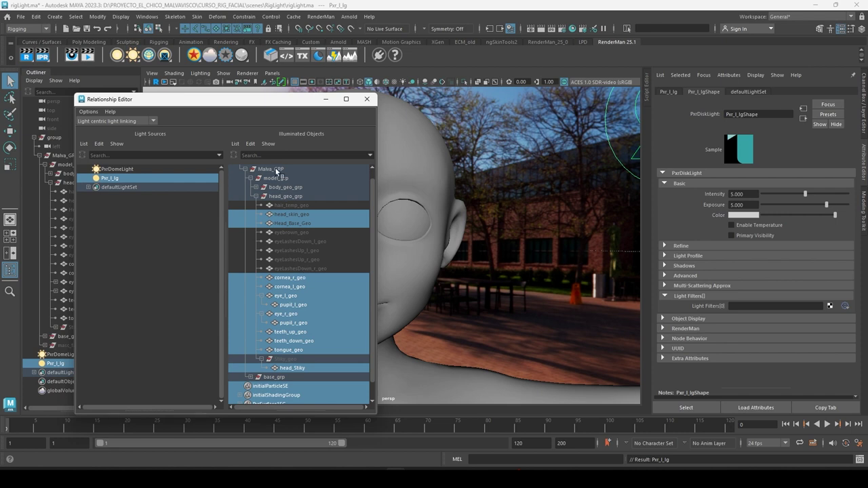
scroll(280, 185, up, 1)
click(260, 172)
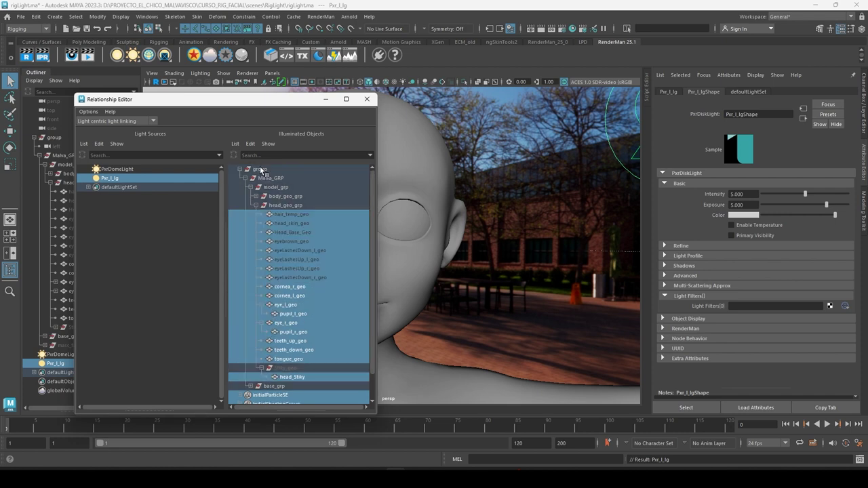
click(261, 169)
Unlink the shading groups from Pxr_l_lg, link it only to cornea_l_geo, and close the editor
scroll(291, 313, down, 1)
scroll(239, 389, up, 1)
scroll(276, 384, down, 1)
click(276, 376)
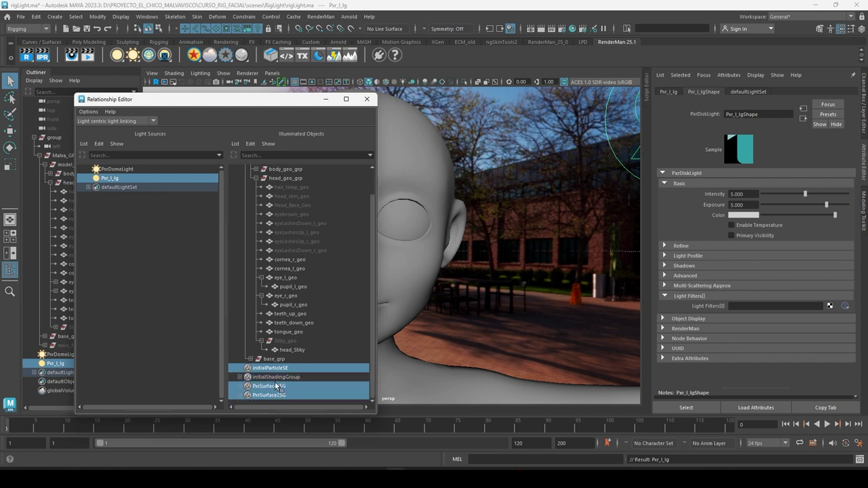
click(276, 386)
click(277, 395)
click(274, 367)
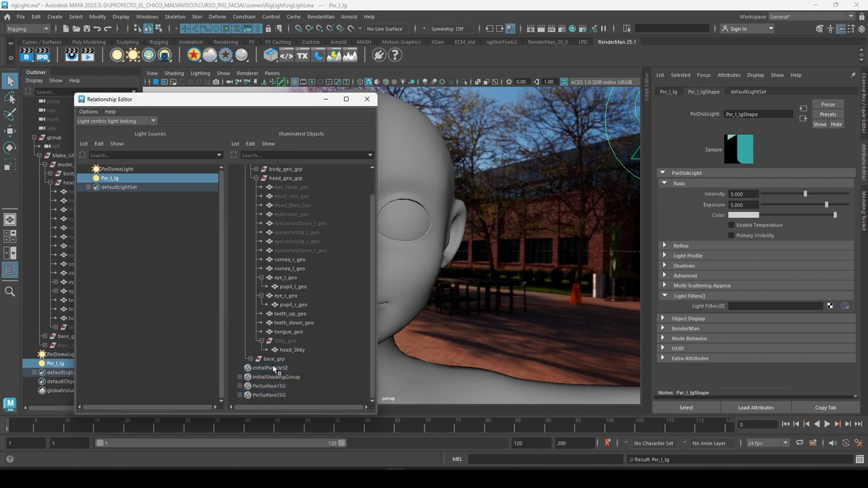
click(297, 270)
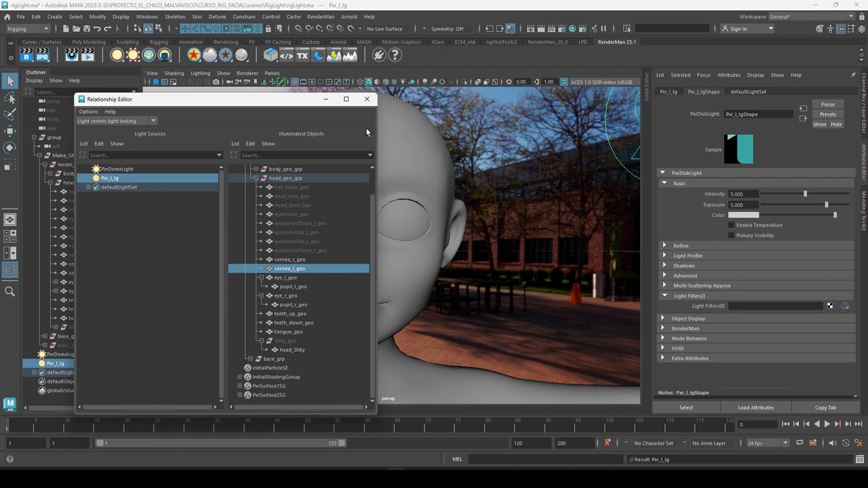
click(367, 99)
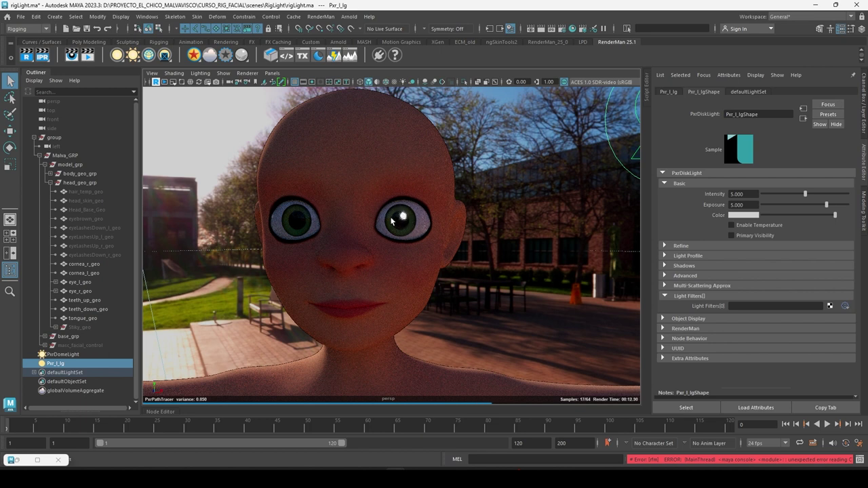
Select eye_l_geo and browse its shape and material tabs, including Pxr_body_mat
click(423, 229)
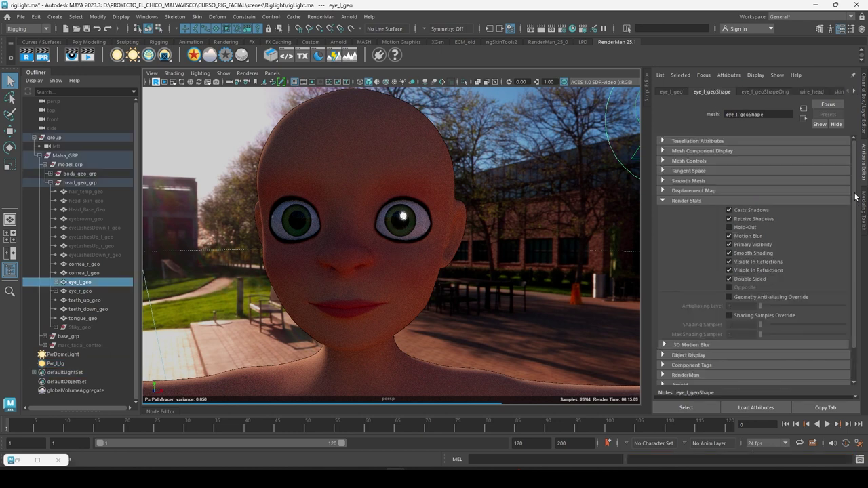
click(761, 93)
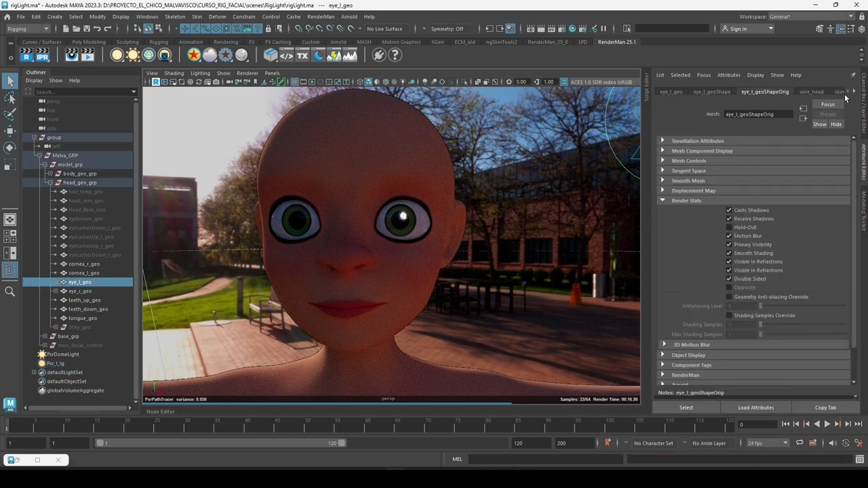
click(856, 93)
click(856, 93)
click(856, 93)
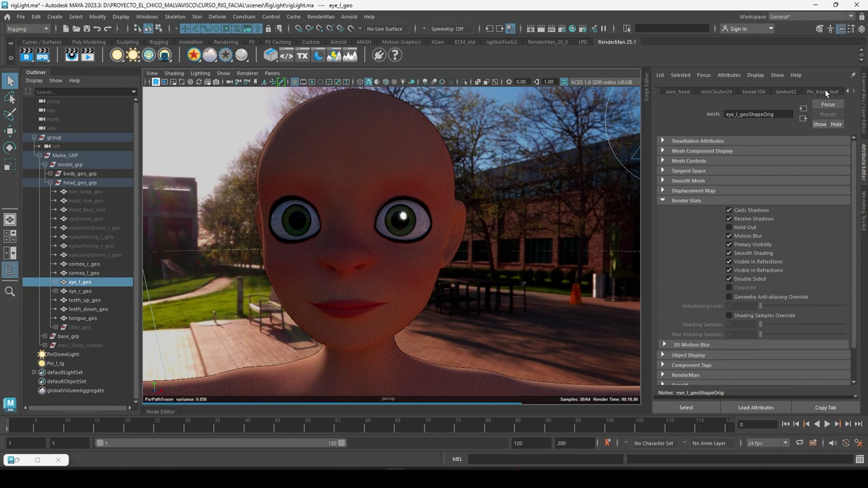
click(823, 92)
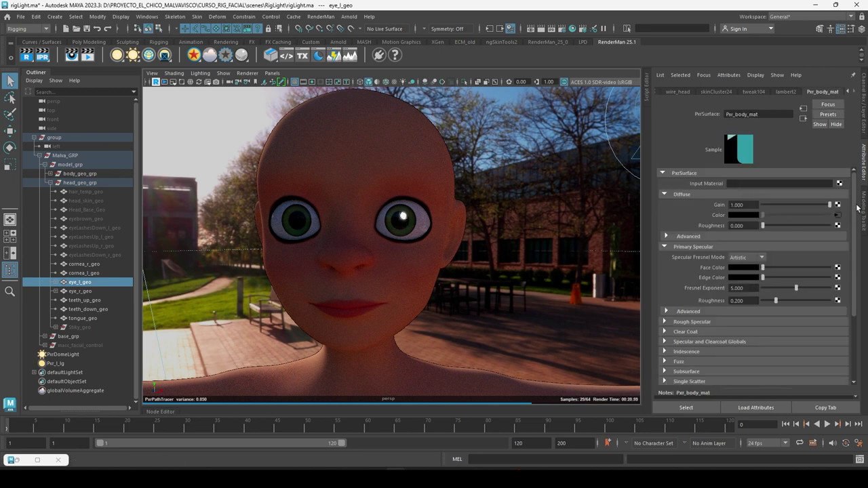
Select cornea_l_geo, expand its material's Glass settings, then select body_base_geo
click(86, 273)
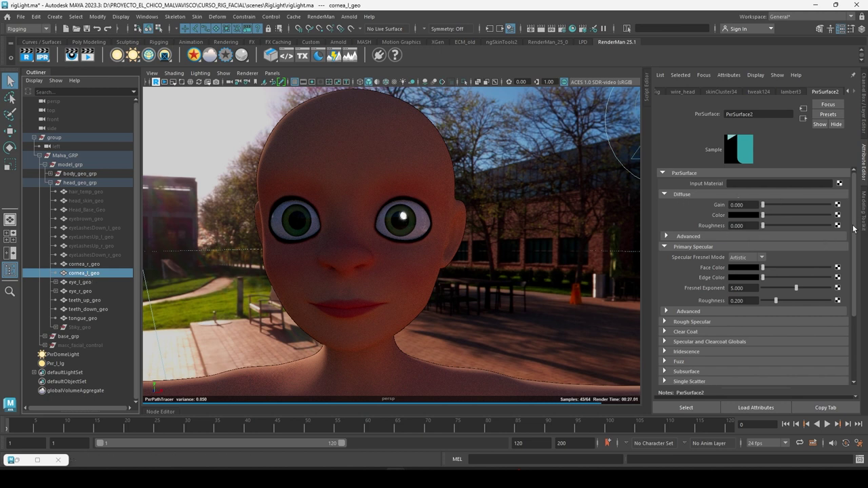
drag(855, 229, 853, 302)
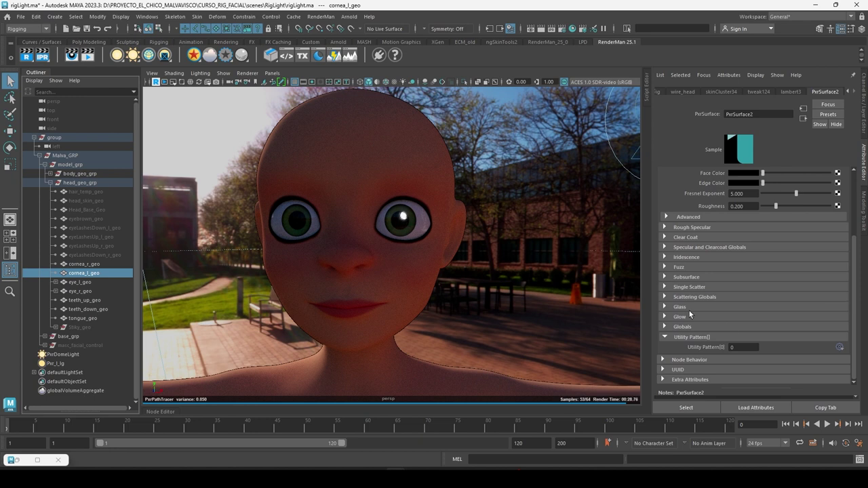
click(681, 307)
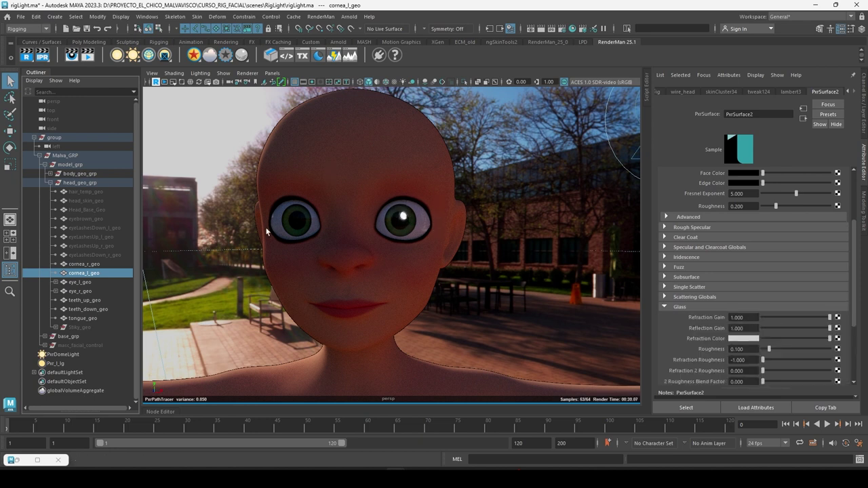
click(357, 268)
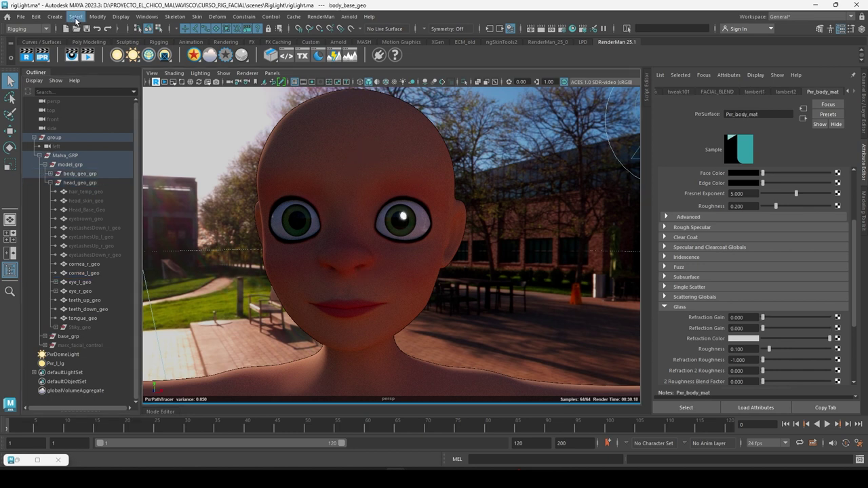
click(147, 16)
mouse_move(170, 89)
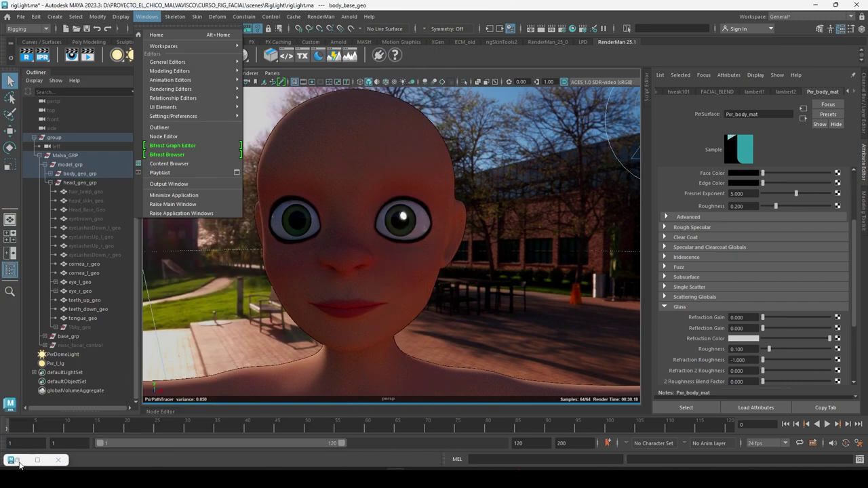
click(19, 464)
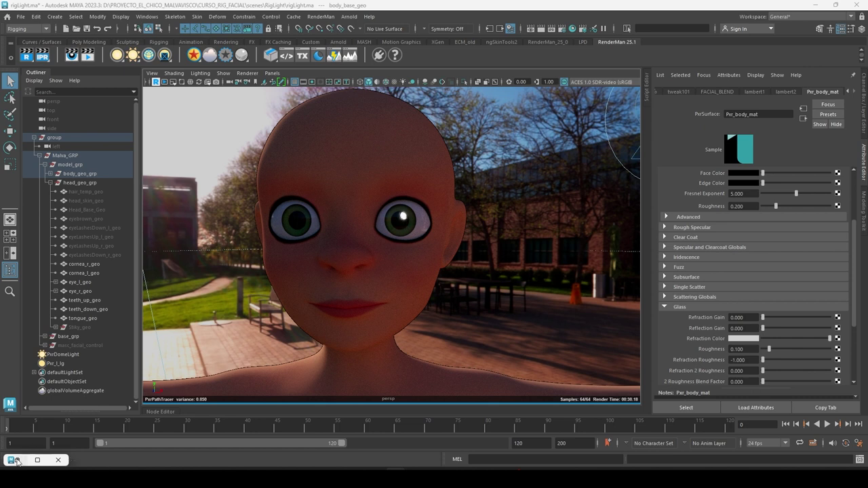
click(37, 460)
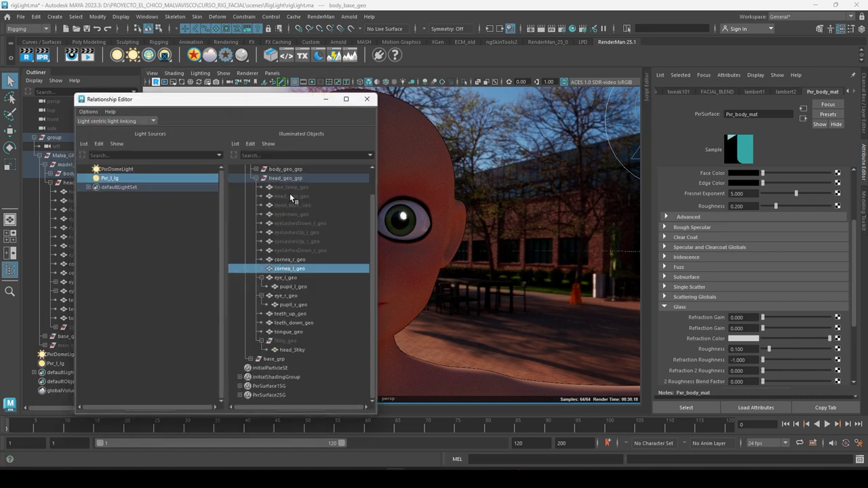
scroll(295, 200, up, 1)
click(256, 196)
click(278, 205)
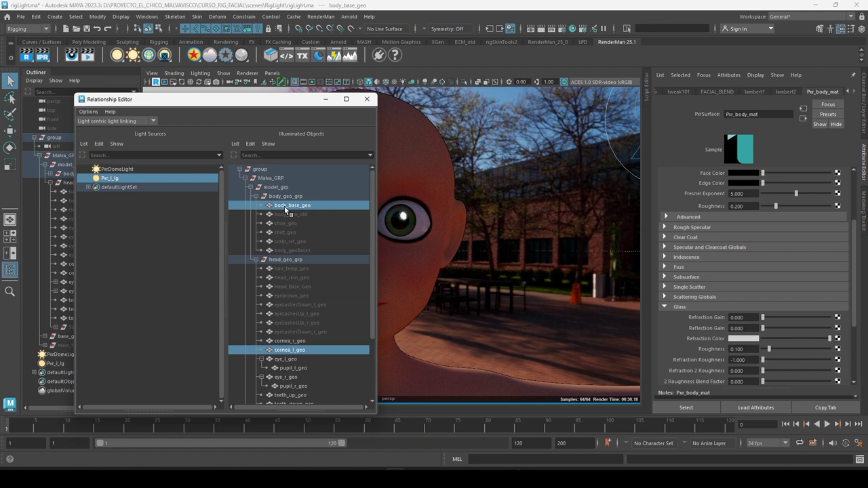
mouse_move(252, 104)
mouse_down()
mouse_move(637, 175)
mouse_move(645, 163)
mouse_up()
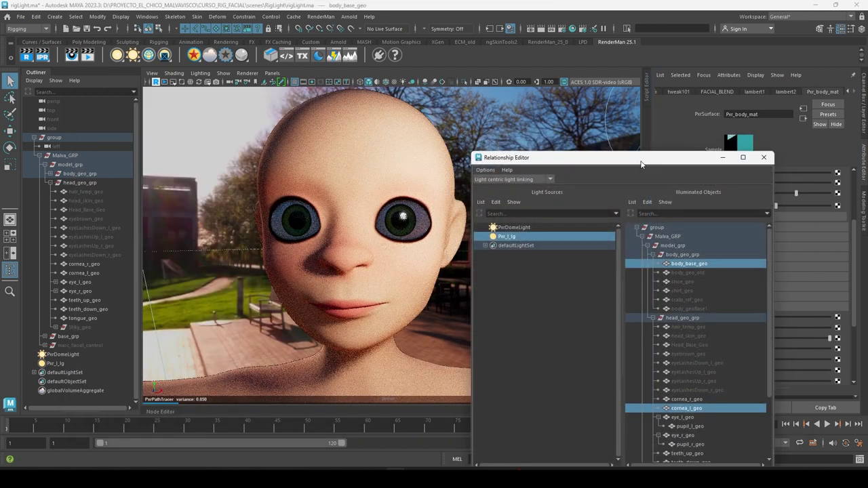
click(443, 131)
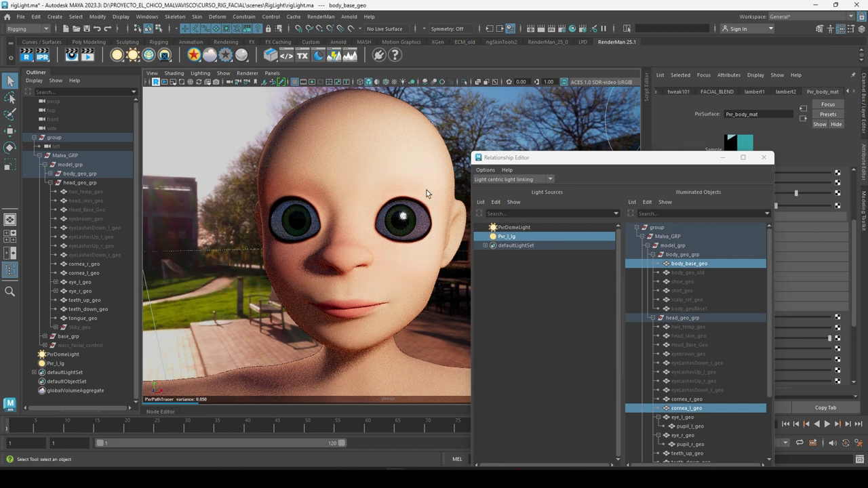
click(694, 265)
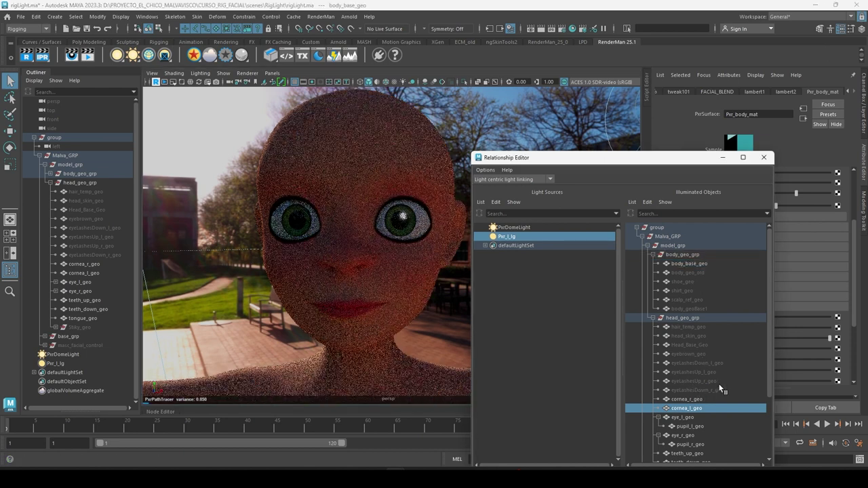
scroll(718, 383, down, 3)
click(684, 344)
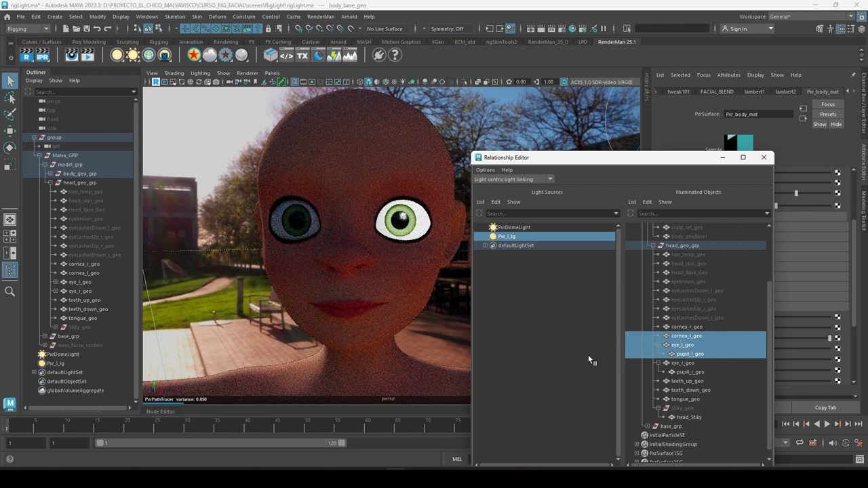
click(679, 335)
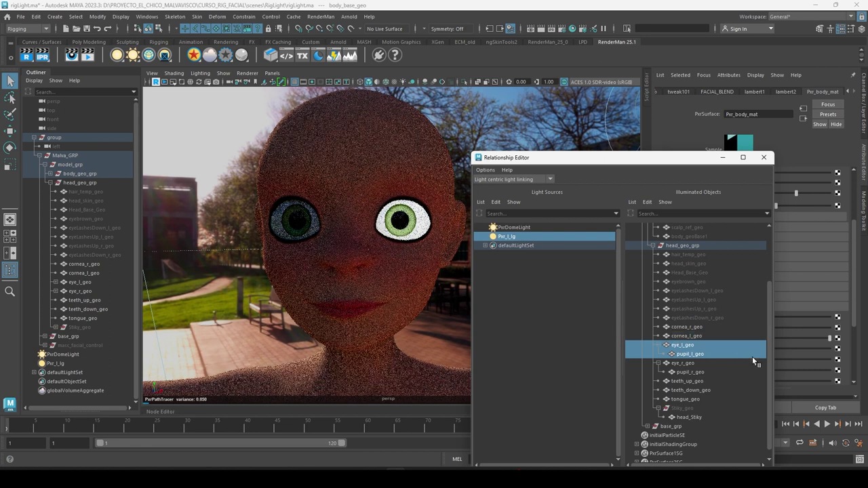
click(689, 335)
click(692, 337)
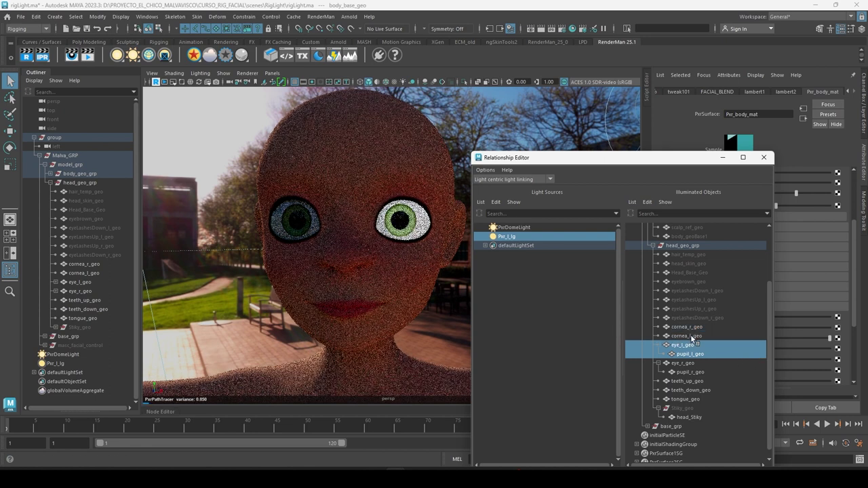
click(688, 335)
click(686, 345)
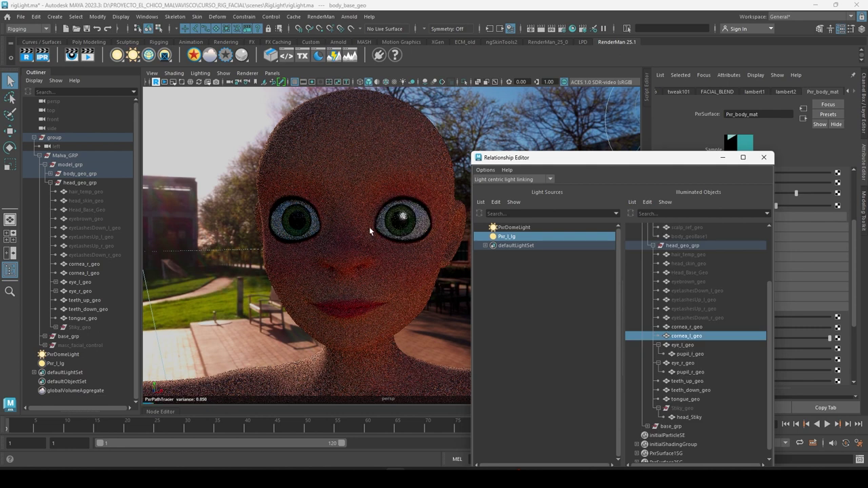
click(723, 157)
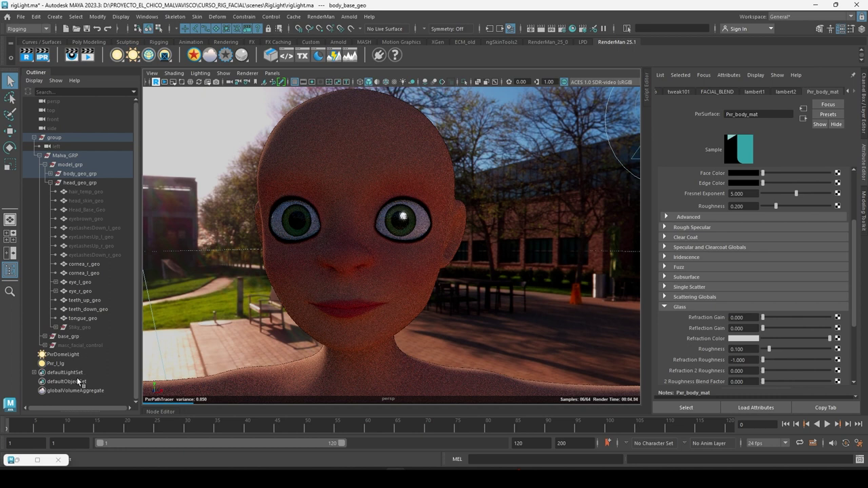
alt+drag(311, 255, 380, 281)
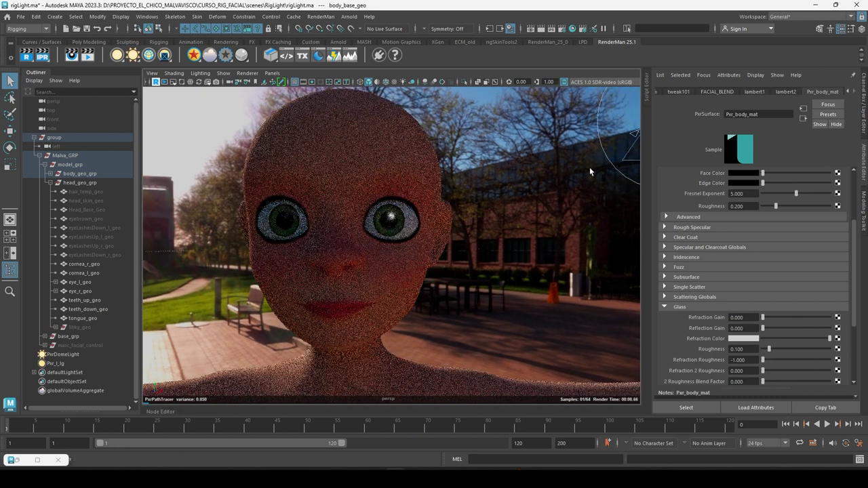
Stop IPR, duplicate the Pxr_l_lg disk light, and move the copy to the head's upper left
click(163, 82)
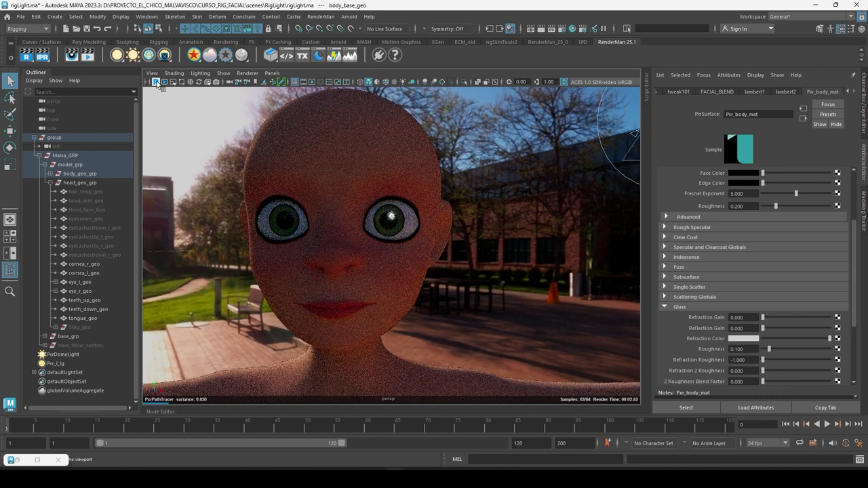
click(62, 365)
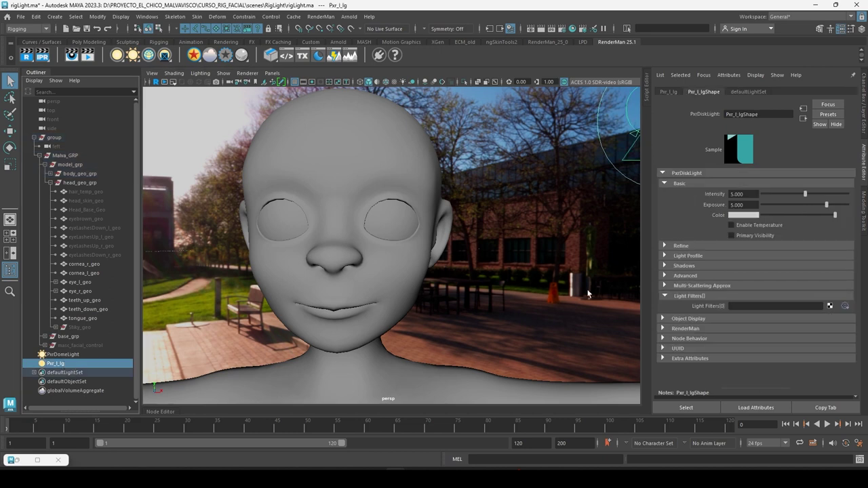
key(ctrl+d)
alt+right_drag(589, 249, 535, 241)
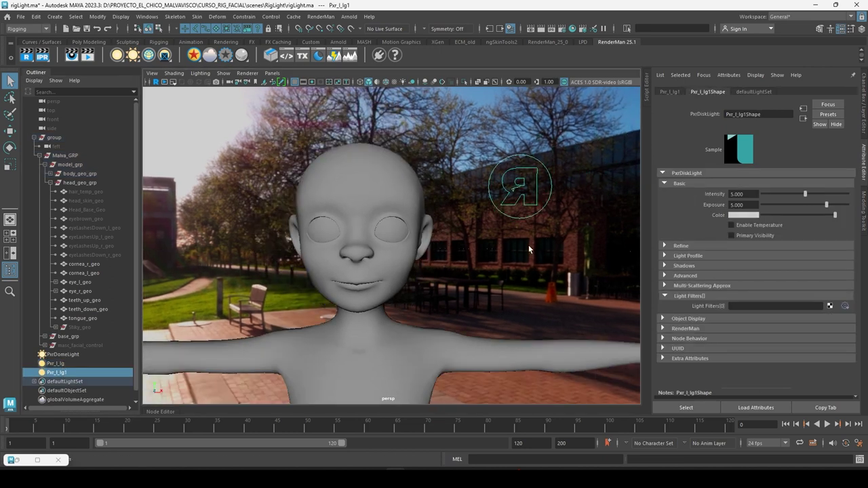
key(w)
drag(515, 201, 314, 199)
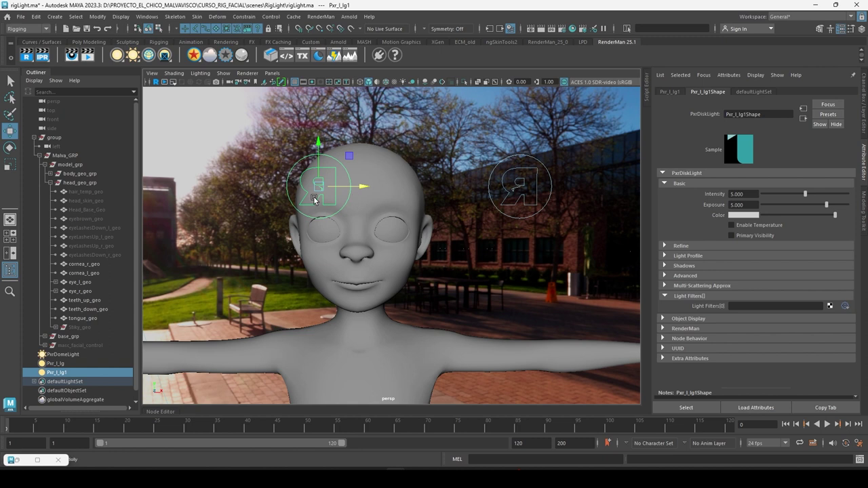
Fine-tune the Pxr_l_lg1 light's position so it brightens the cheek in the IPR render
alt+right_drag(314, 199, 455, 191)
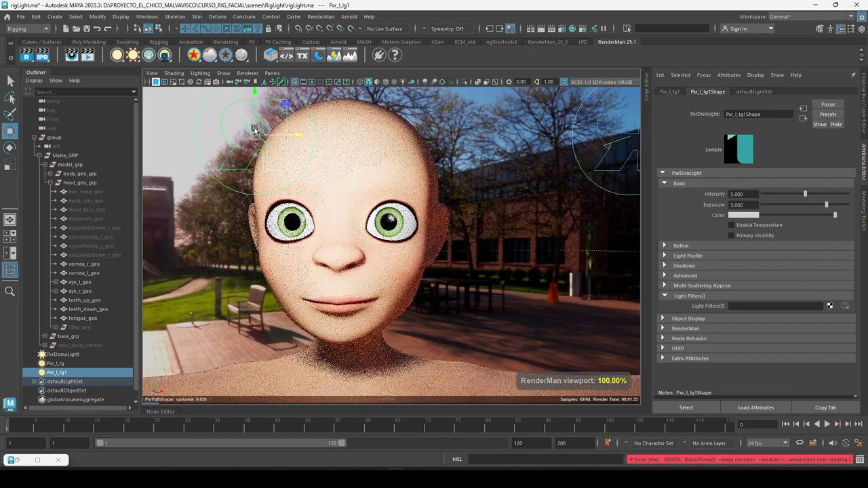
drag(275, 144, 168, 184)
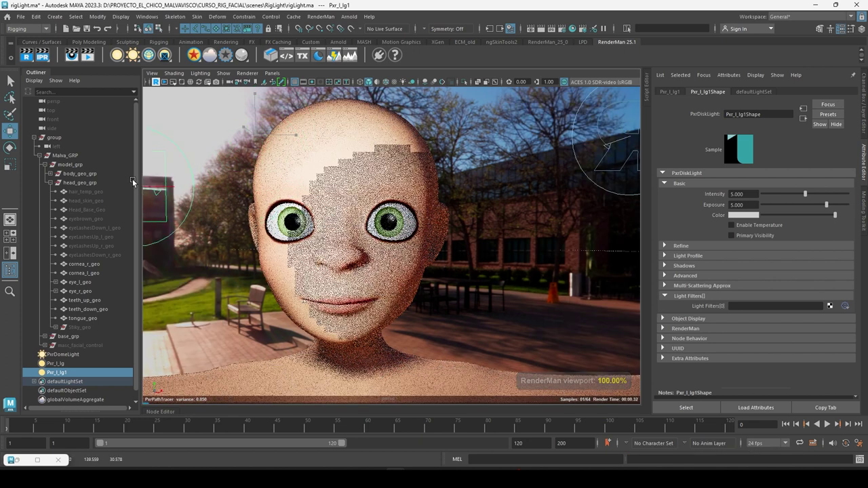
drag(167, 183, 99, 136)
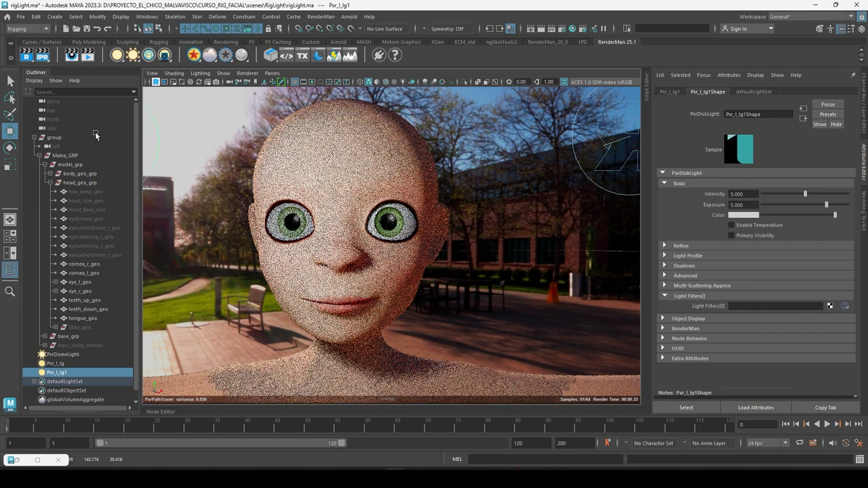
drag(99, 136, 194, 60)
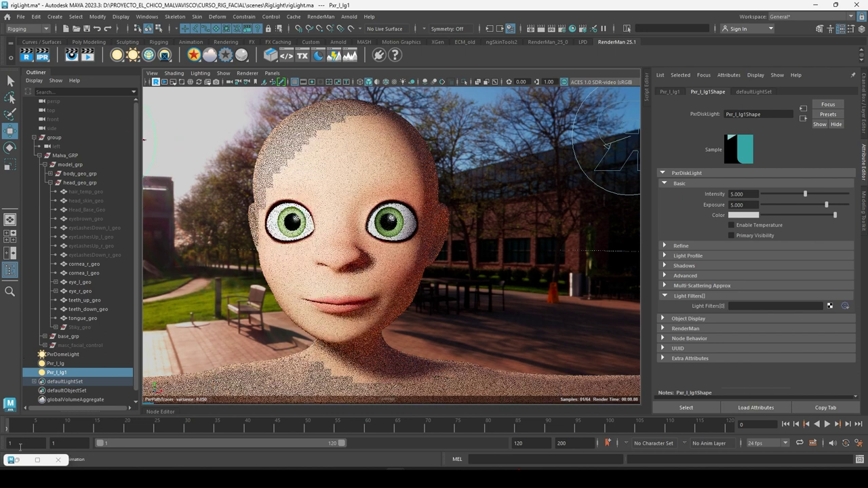
Show Pxr_l_lg1 in the light-centric Light Linking editor and rename it Pxr_r_lg
click(194, 57)
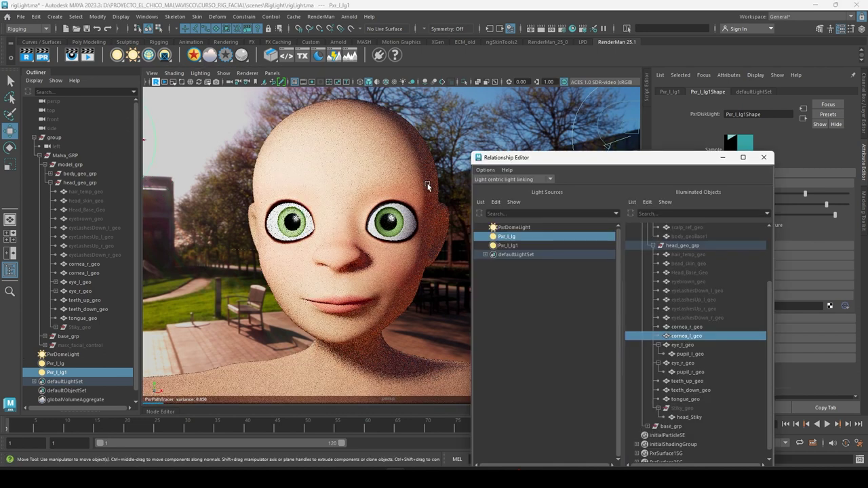
click(509, 246)
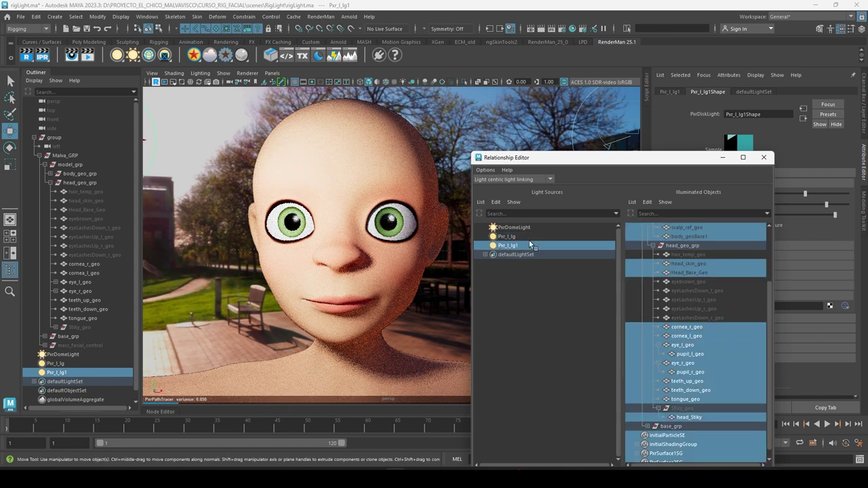
double_click(60, 373)
key(BackSpace)
text(r)
key(BackSpace)
key(Return)
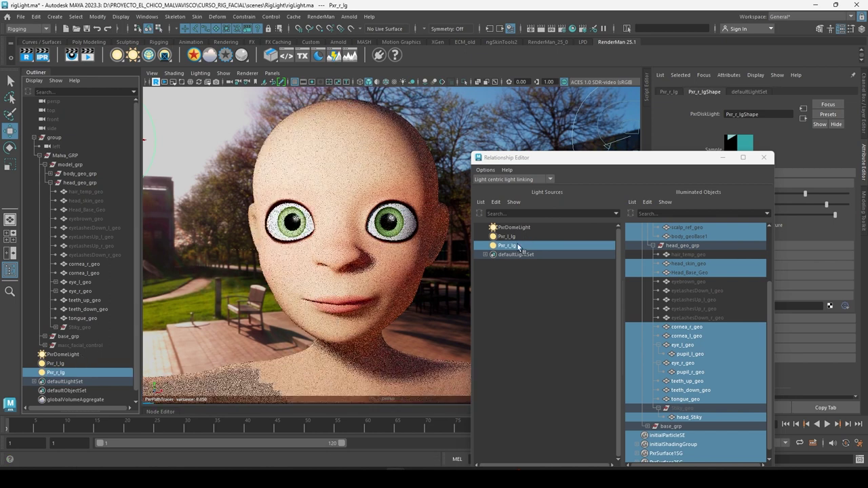
Unlink Pxr_r_lg from all geometry and shading groups, link only cornea_r_geo, and restart IPR
scroll(678, 251, up, 3)
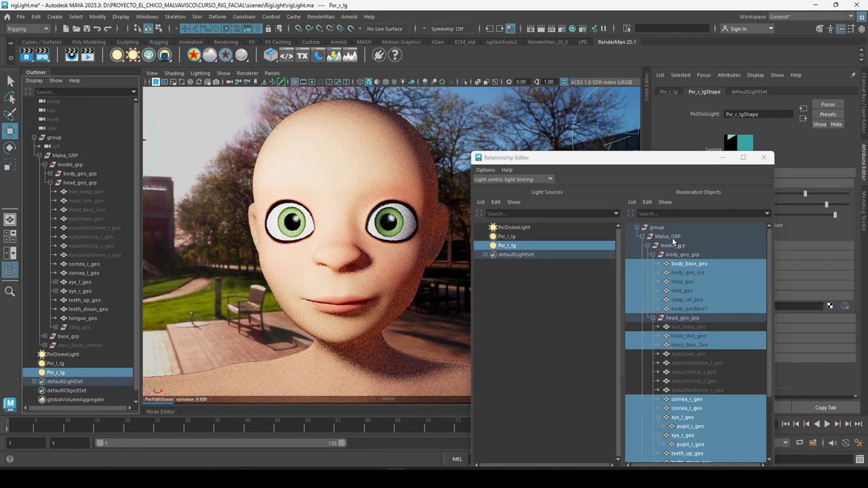
click(667, 236)
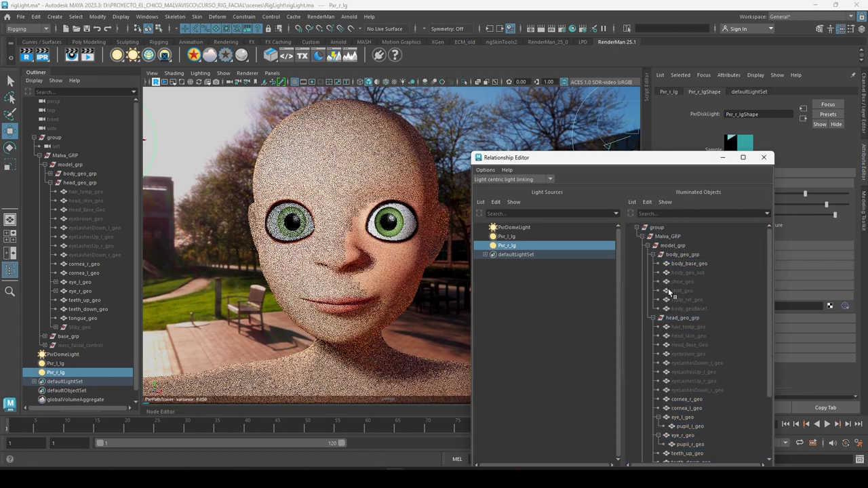
scroll(678, 312, down, 3)
click(680, 424)
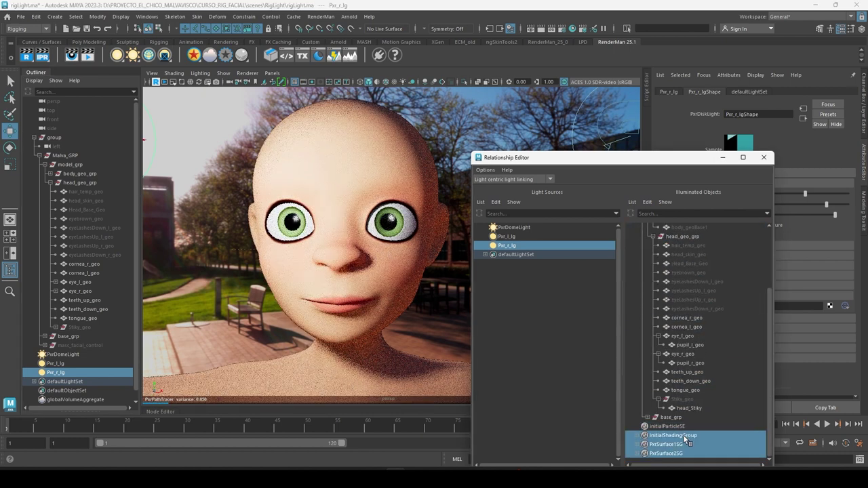
click(684, 436)
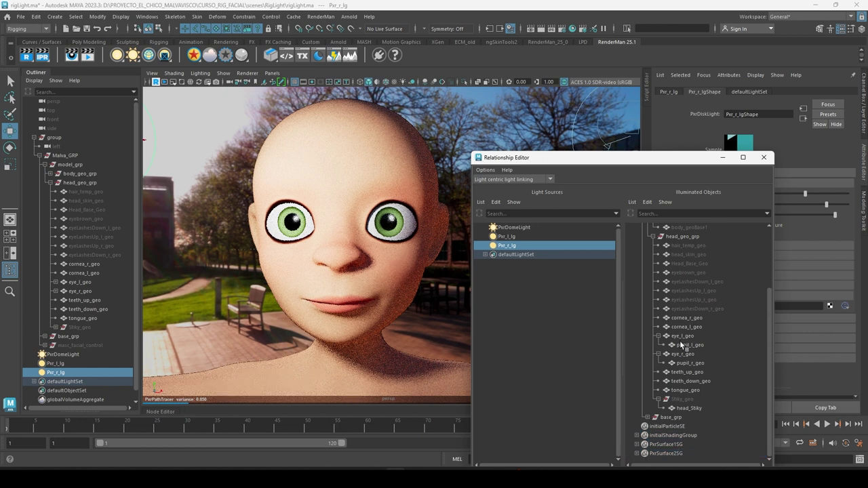
click(693, 318)
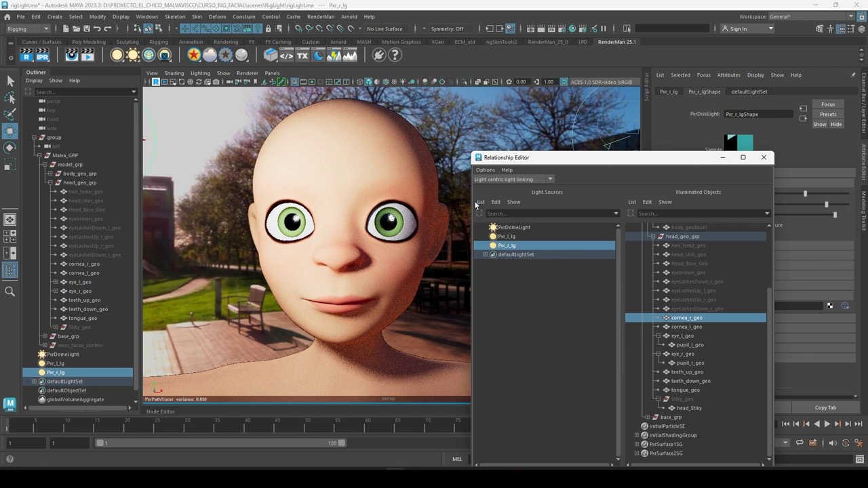
click(156, 82)
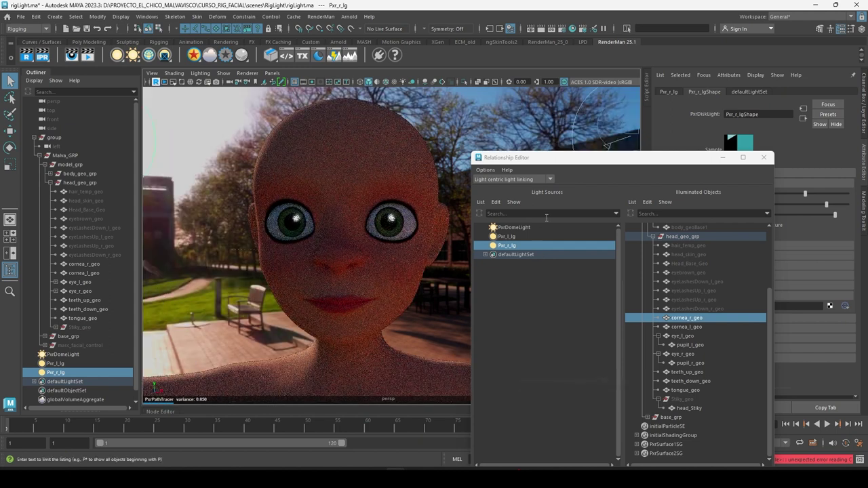
Minimize the Relationship Editor, stop IPR, and create a PxrRectLight from the RenderMan shelf
click(723, 161)
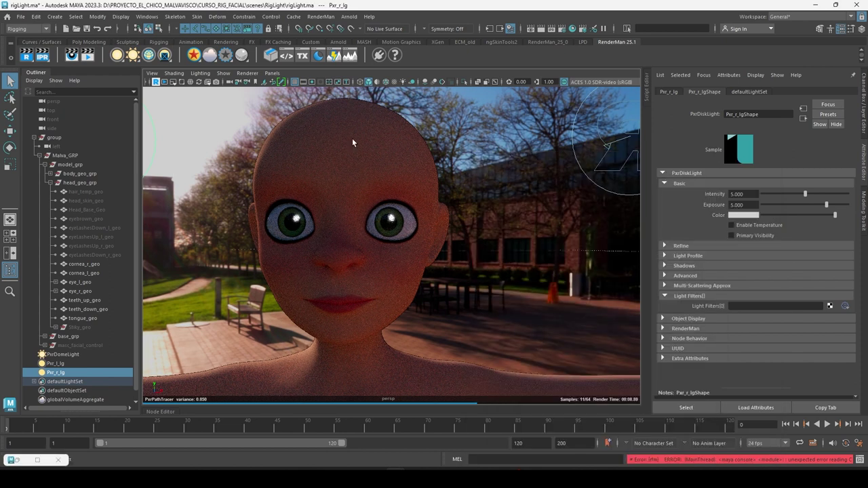
click(155, 81)
scroll(340, 195, down, 4)
scroll(340, 193, down, 1)
scroll(339, 192, down, 2)
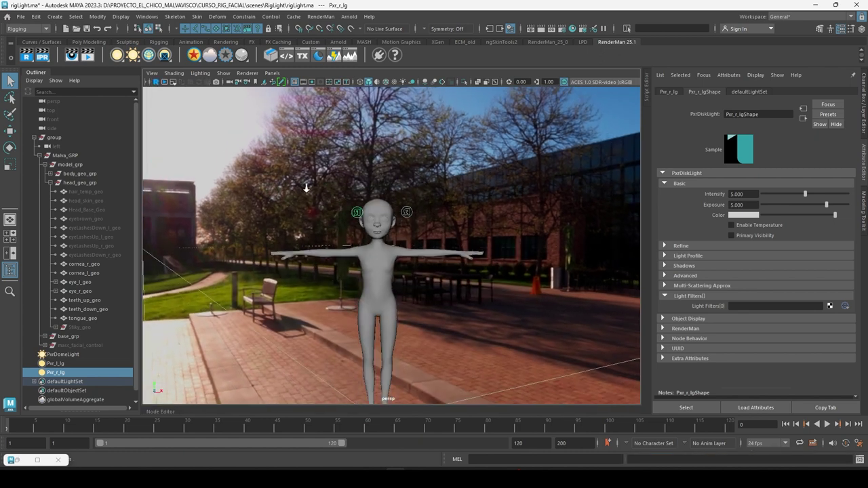
scroll(340, 193, down, 2)
click(120, 60)
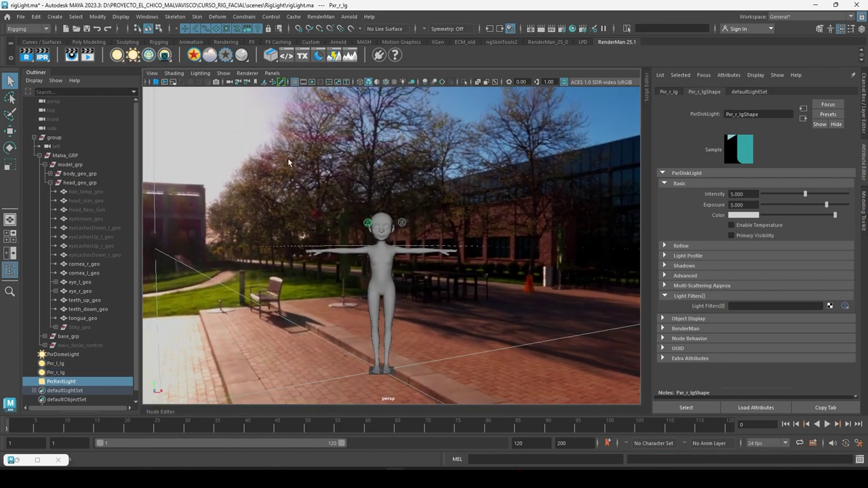
Move the rect light to the character's right and rotate it toward the face
key(r)
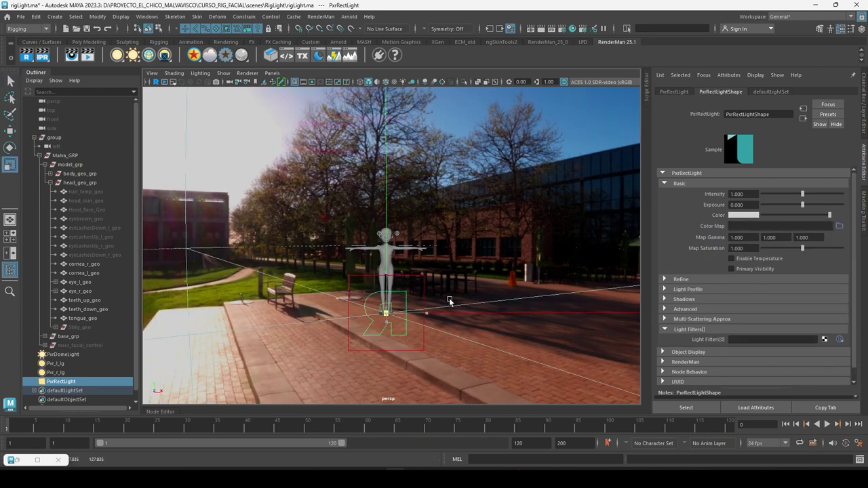
key(w)
mouse_move(412, 314)
mouse_down()
mouse_move(530, 315)
mouse_move(503, 321)
mouse_move(502, 292)
mouse_move(527, 291)
mouse_move(517, 293)
mouse_move(485, 260)
mouse_up()
key(e)
key(w)
Set the PxrRectLight Exposure to 2 in the Attribute Editor
scroll(474, 265, up, 3)
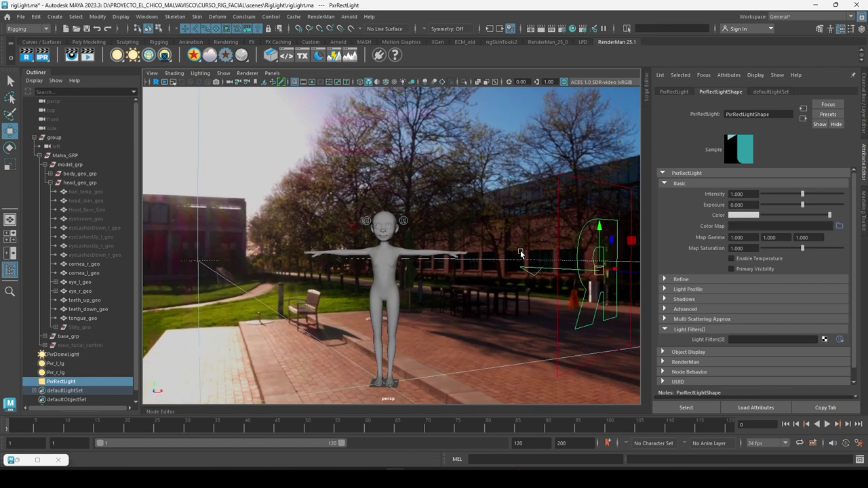
scroll(461, 268, up, 3)
scroll(445, 273, up, 2)
scroll(445, 273, up, 3)
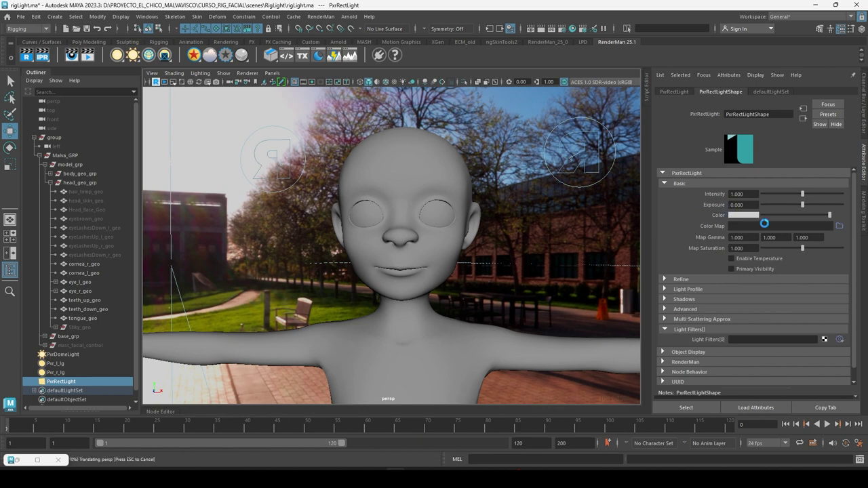
double_click(751, 206)
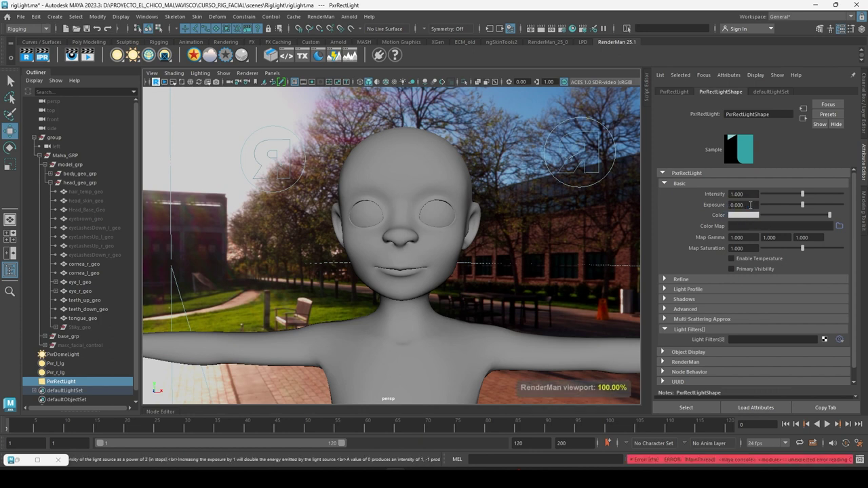
text(5)
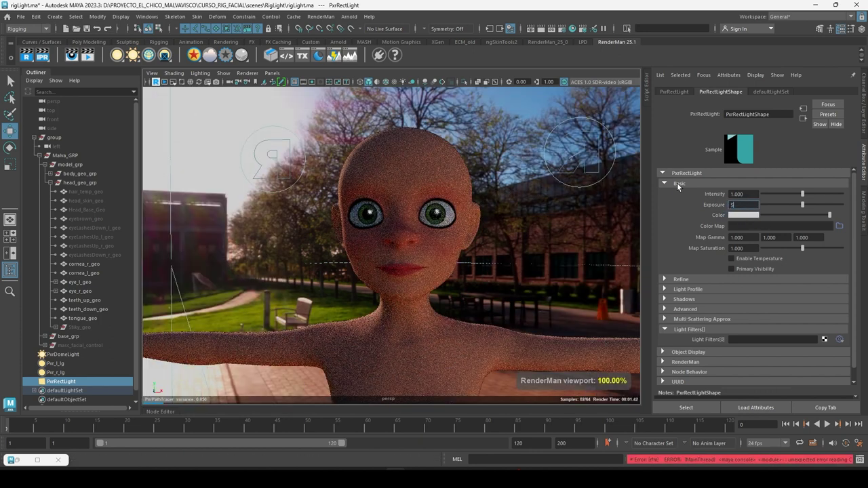
key(Return)
text(2)
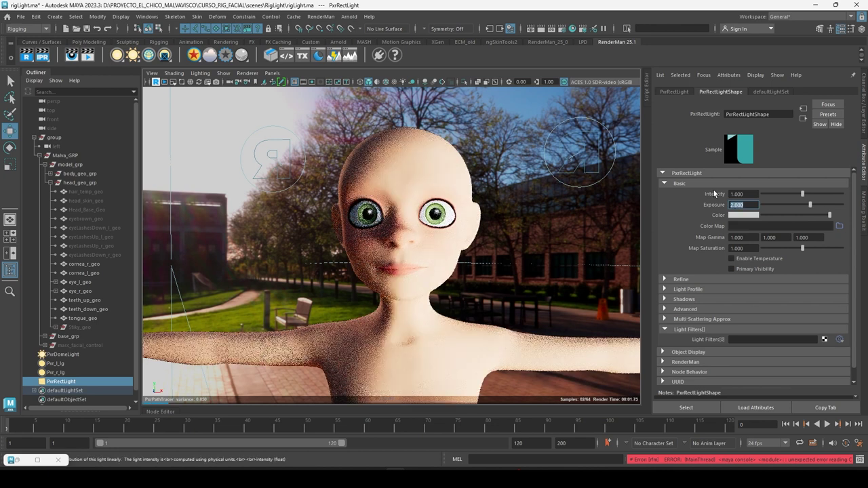
key(Return)
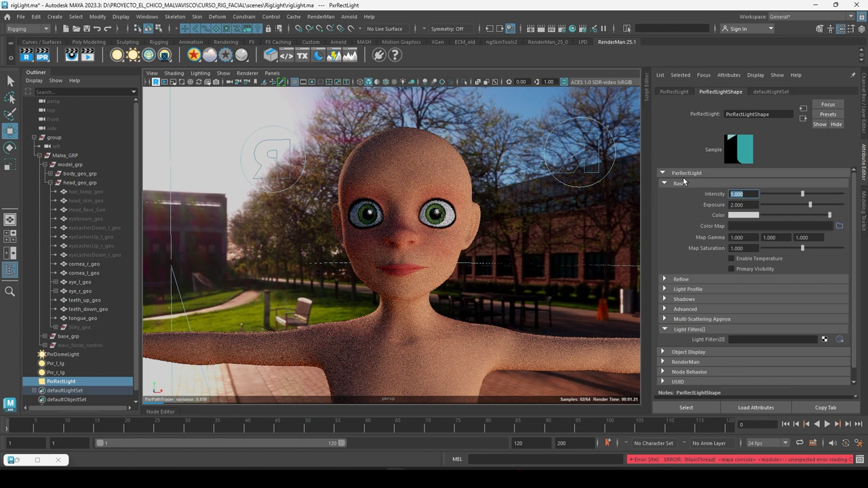
mouse_move(515, 181)
middle_down()
mouse_move(528, 183)
mouse_move(485, 196)
middle_up()
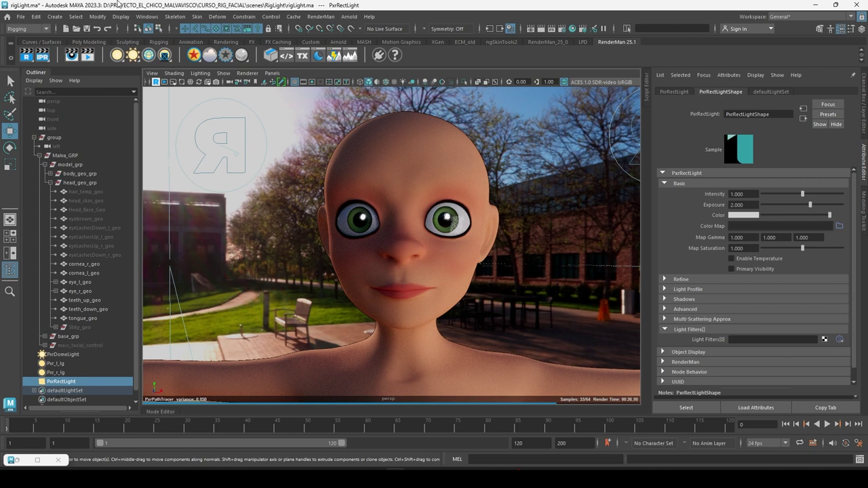
In the light-centric Light Linking editor, unlink PxrRectLight from cornea_l_geo only
click(148, 16)
click(170, 76)
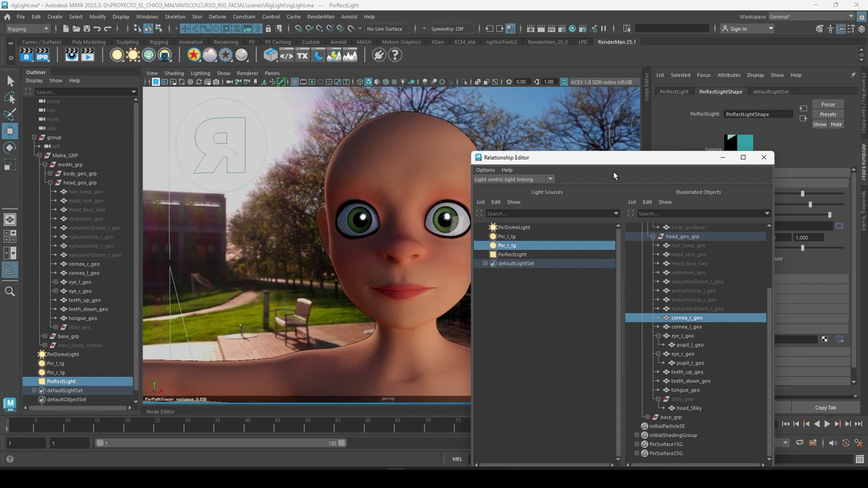
drag(607, 161, 533, 131)
click(448, 224)
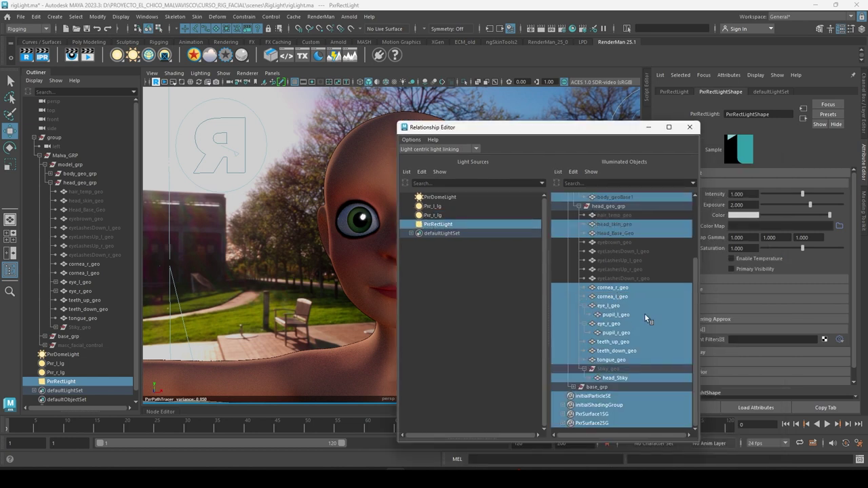
click(607, 297)
drag(510, 131, 631, 142)
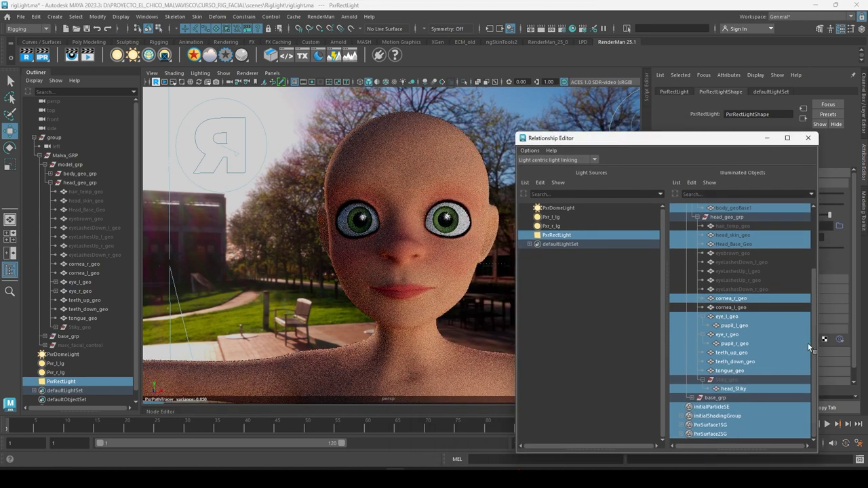
click(740, 308)
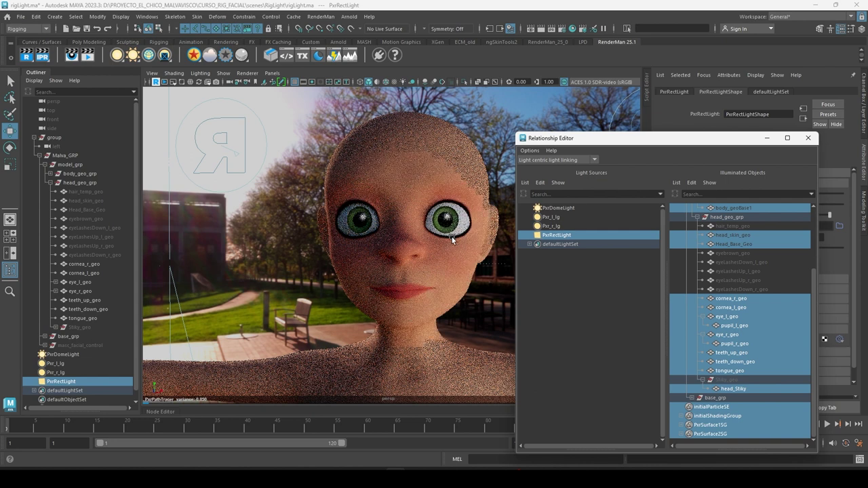
click(730, 308)
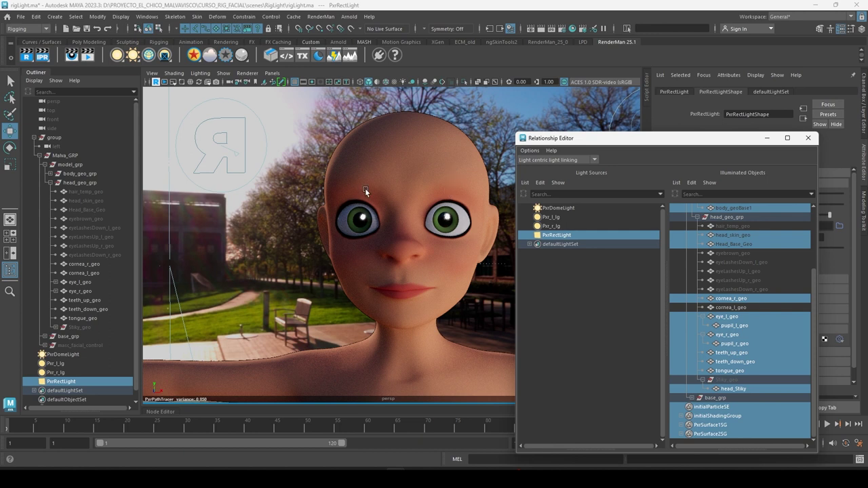
Select Pxr_r_lg and stop the RenderMan IPR viewport render
click(59, 372)
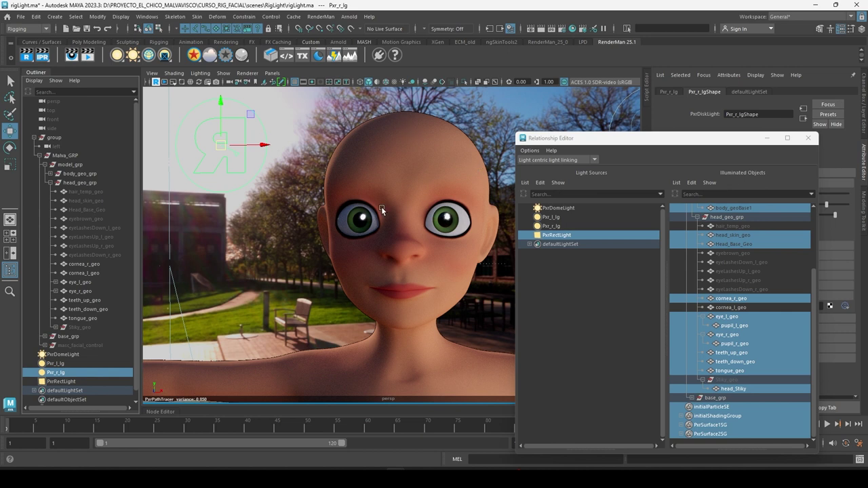
click(155, 82)
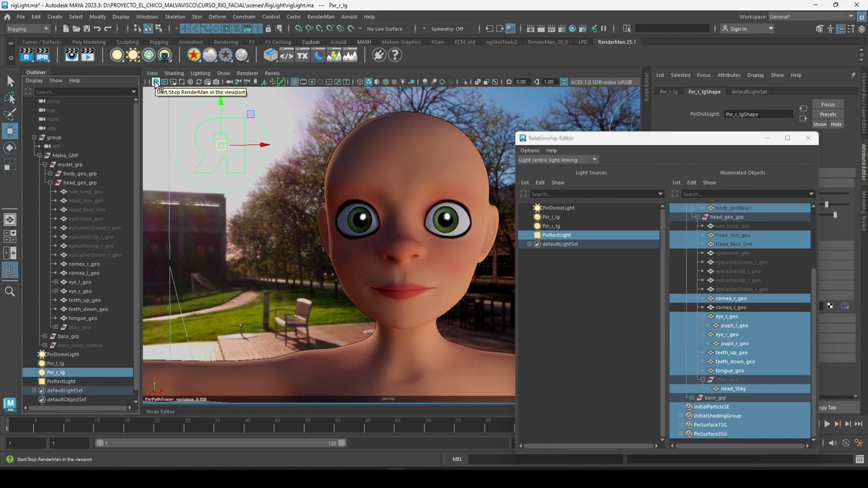